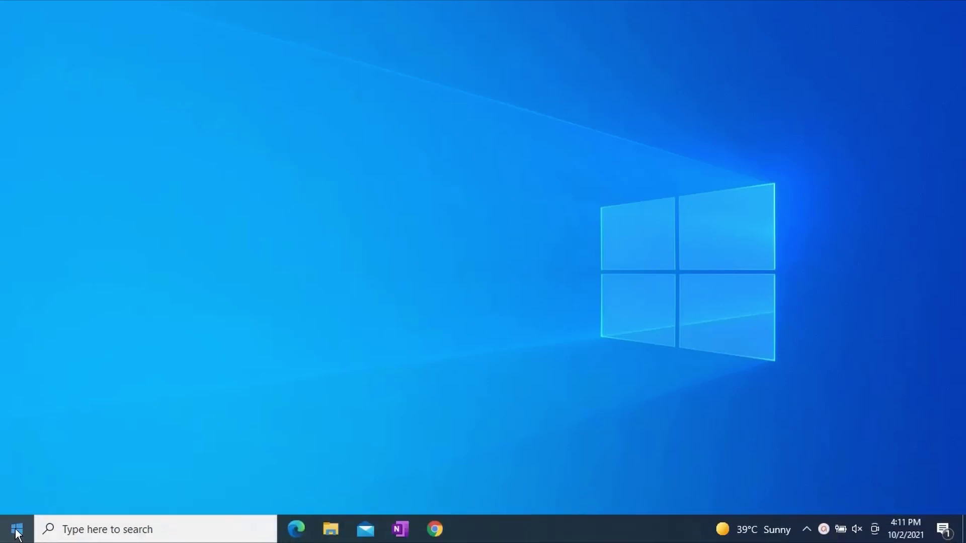
Launch Excel by searching 'excel' from the Start menu
{"action": "left_click", "coordinate": [18, 529]}
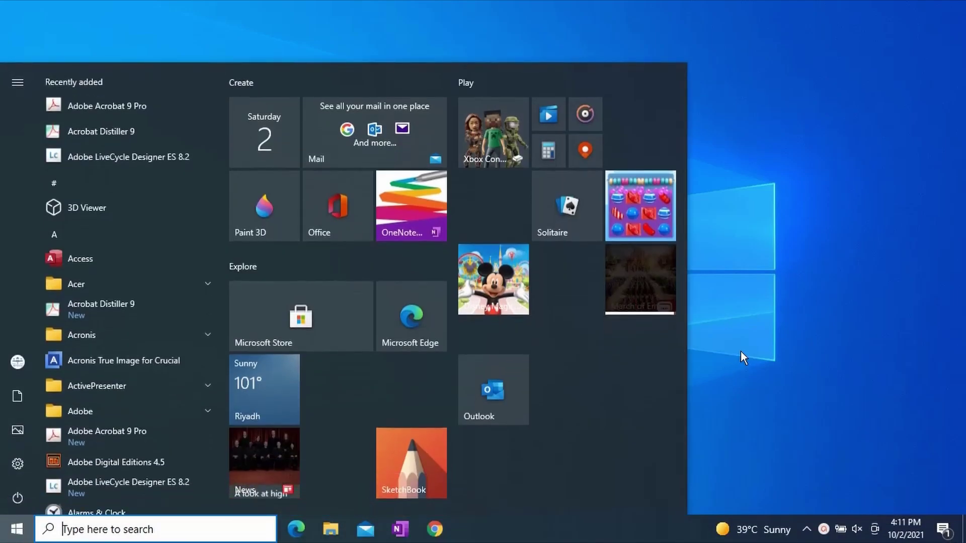
{"action": "type", "text": "excel"}
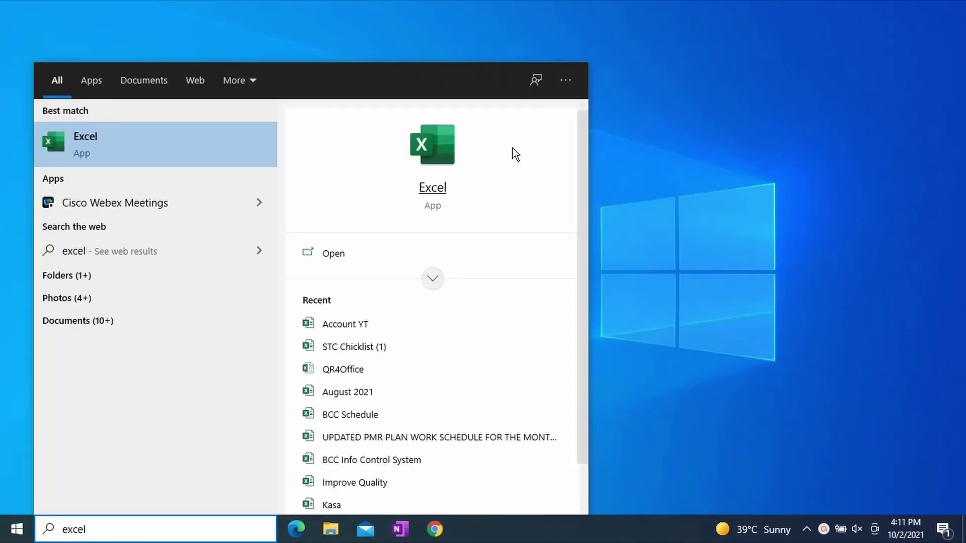
{"action": "left_click", "coordinate": [140, 142]}
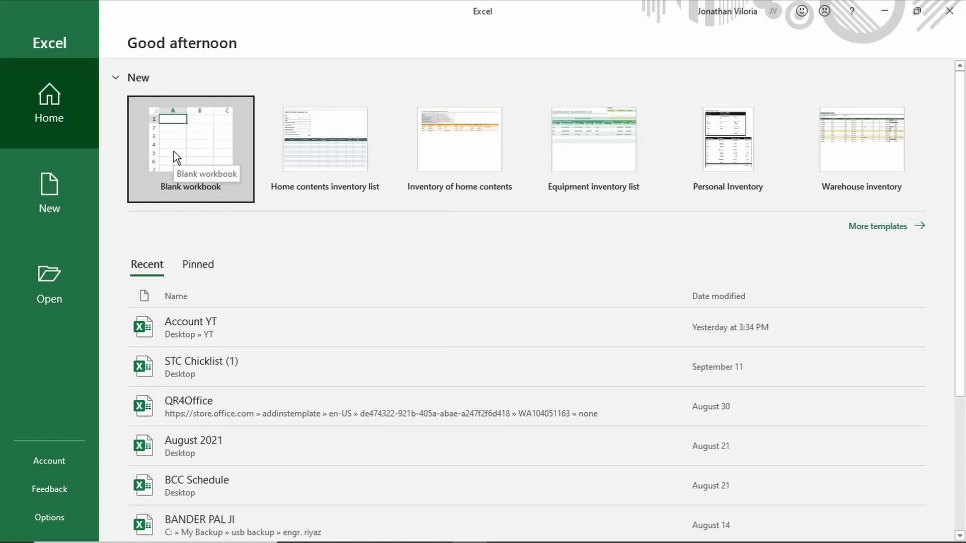
Create a blank workbook and give cells C2:M13 all borders
{"action": "left_click", "coordinate": [46, 179]}
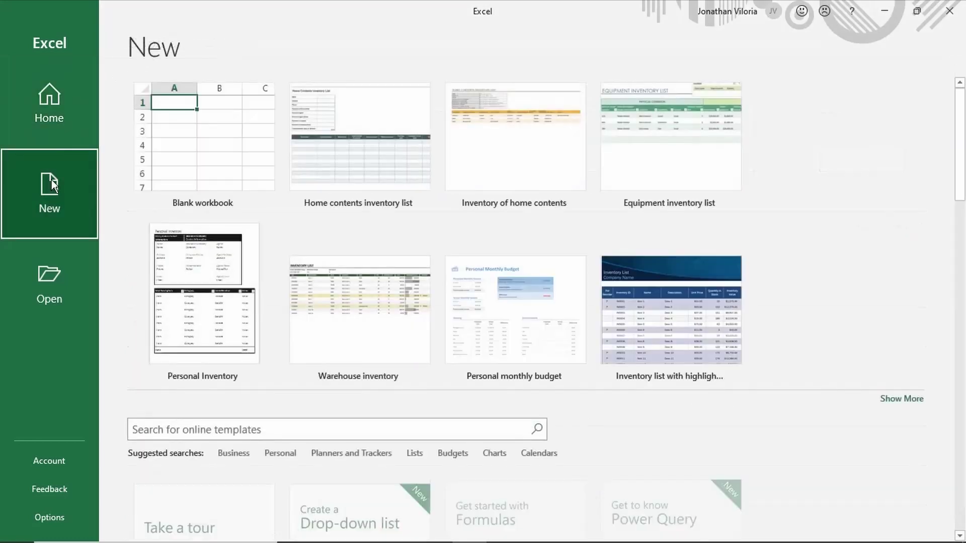
{"action": "left_click", "coordinate": [190, 159]}
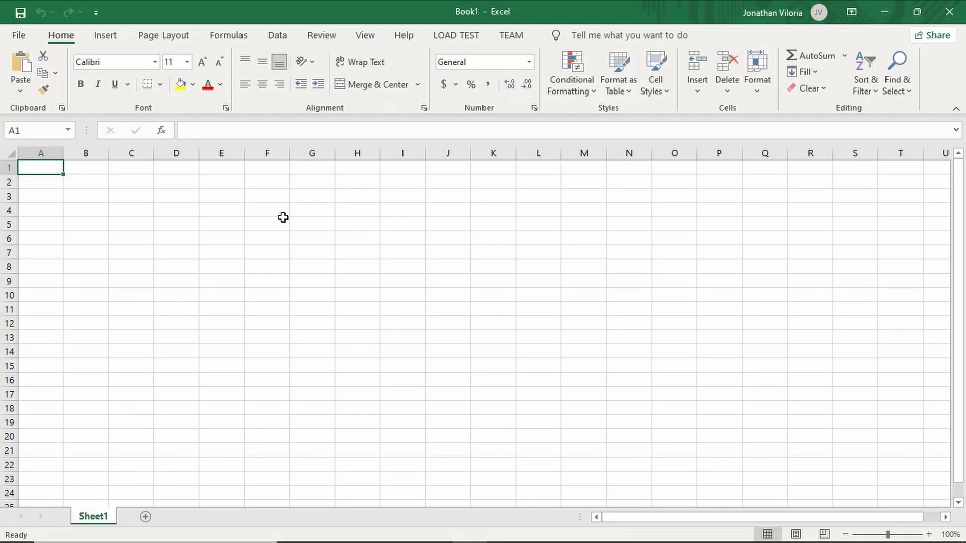
{"action": "left_click_drag", "start_coordinate": [142, 177], "coordinate": [588, 331]}
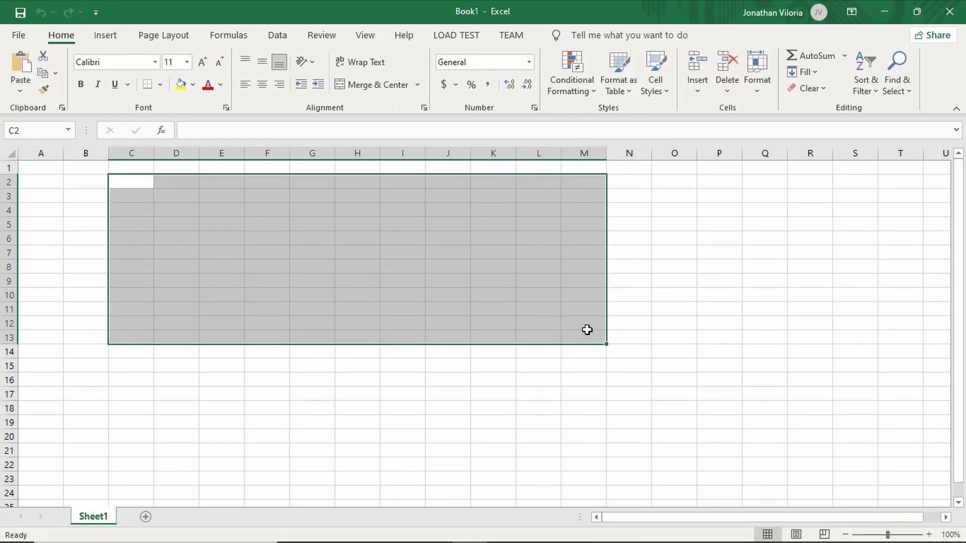
{"action": "left_click", "coordinate": [160, 84]}
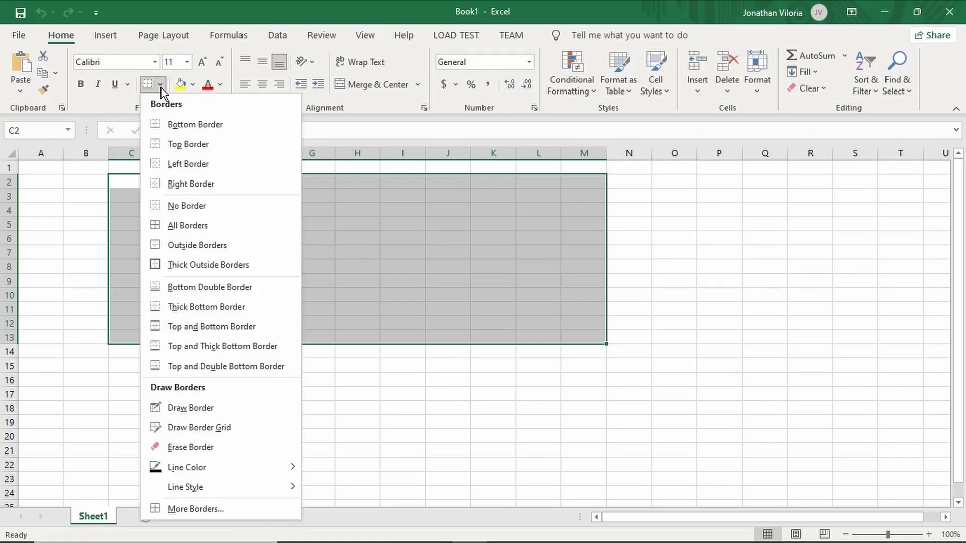
{"action": "left_click", "coordinate": [194, 224]}
Merge and centre C2:M2 with the title 'My First Excel Document'
{"action": "left_click_drag", "start_coordinate": [143, 185], "coordinate": [583, 182]}
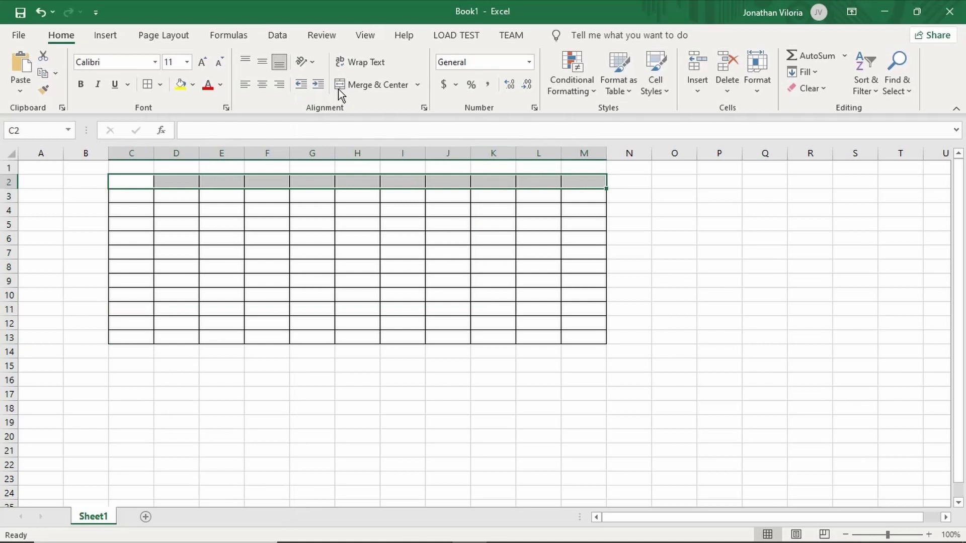
{"action": "left_click", "coordinate": [385, 85]}
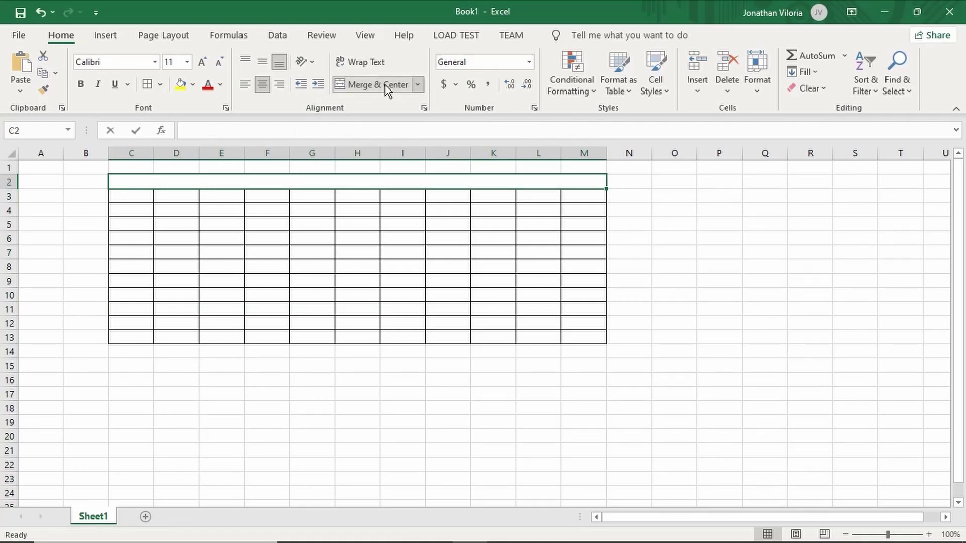
{"action": "type", "text": "My First"}
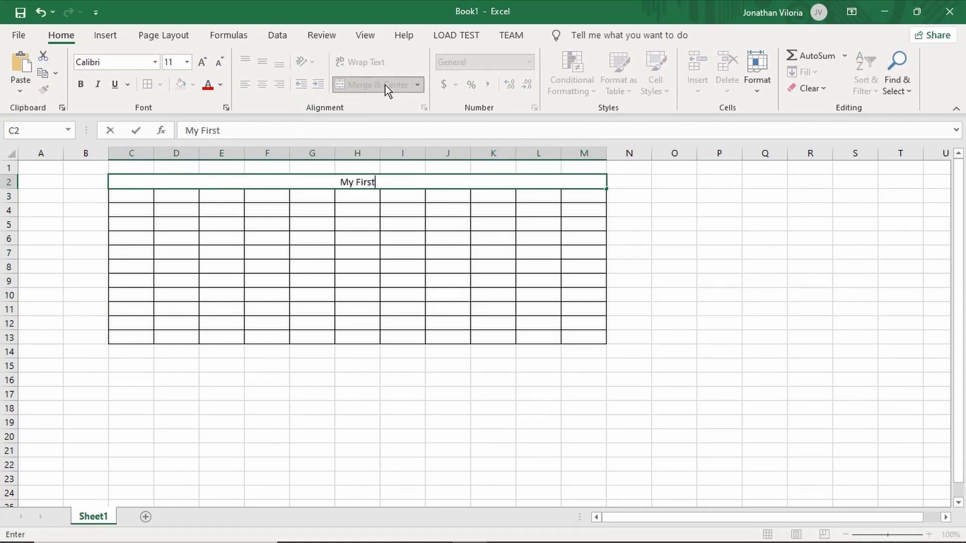
{"action": "type", "text": " Excel Do"}
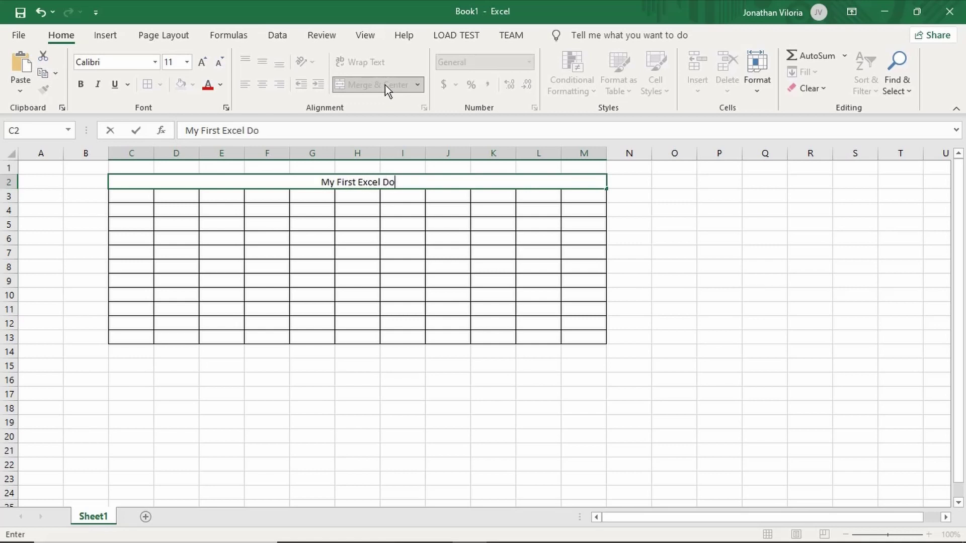
{"action": "type", "text": "cument"}
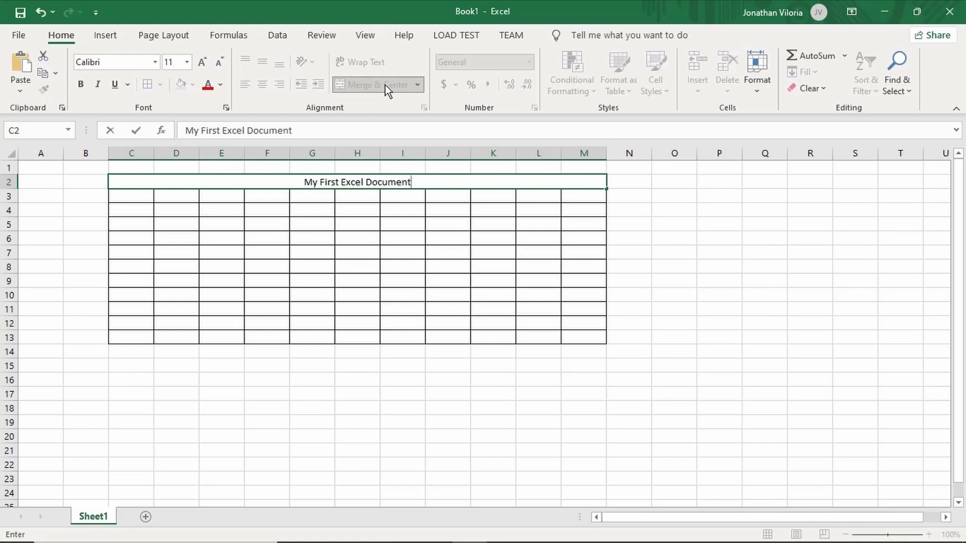
{"action": "left_click", "coordinate": [277, 382]}
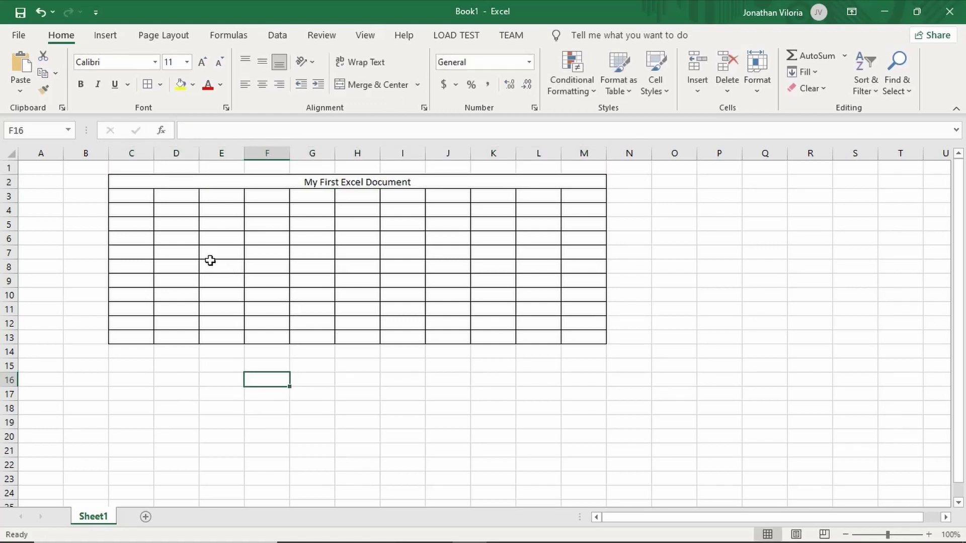
Number column C from 1 to 11 using a fill-down series
{"action": "left_click", "coordinate": [137, 194]}
{"action": "type", "text": "1"}
{"action": "key", "text": "Return"}
{"action": "type", "text": "2"}
{"action": "key", "text": "Return"}
{"action": "left_click", "coordinate": [142, 193]}
{"action": "left_click_drag", "start_coordinate": [143, 193], "coordinate": [151, 343]}
{"action": "left_click", "coordinate": [288, 394]}
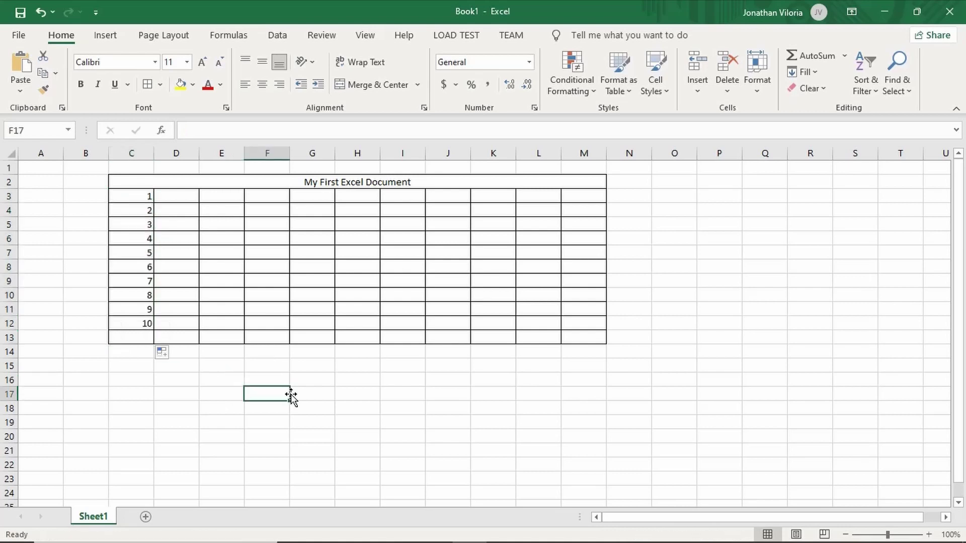
Centre the numbers 1–11 horizontally and vertically in column C
{"action": "left_click_drag", "start_coordinate": [144, 198], "coordinate": [144, 338]}
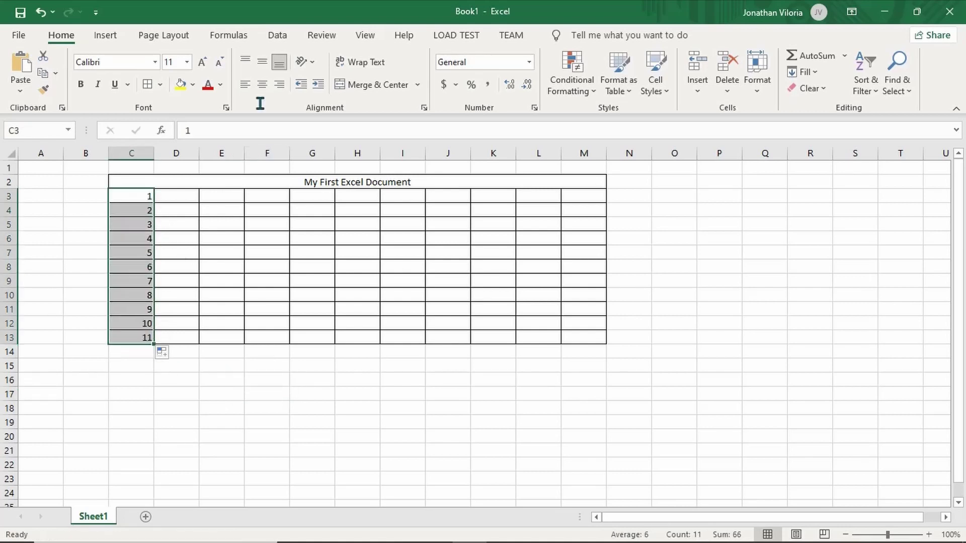
{"action": "left_click", "coordinate": [262, 84]}
{"action": "left_click", "coordinate": [262, 62]}
{"action": "left_click_drag", "start_coordinate": [189, 295], "coordinate": [233, 327]}
{"action": "left_click", "coordinate": [233, 328]}
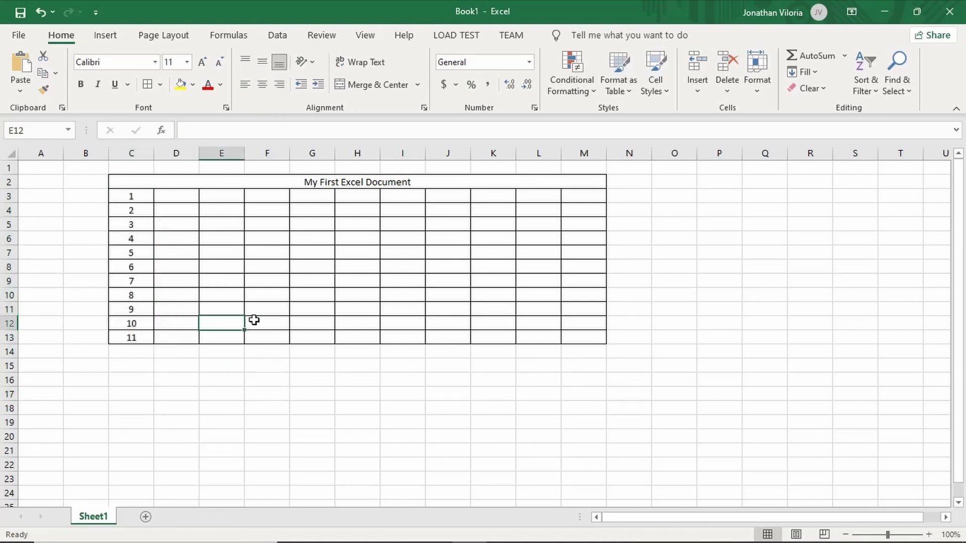
Encrypt the workbook with a password via File > Info, confirming it twice
{"action": "left_click", "coordinate": [19, 36]}
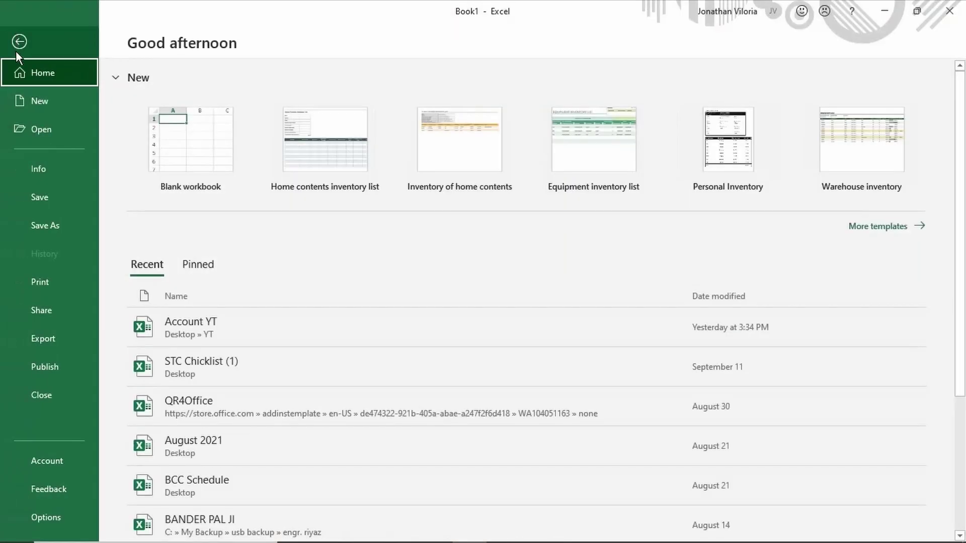
{"action": "left_click", "coordinate": [47, 170]}
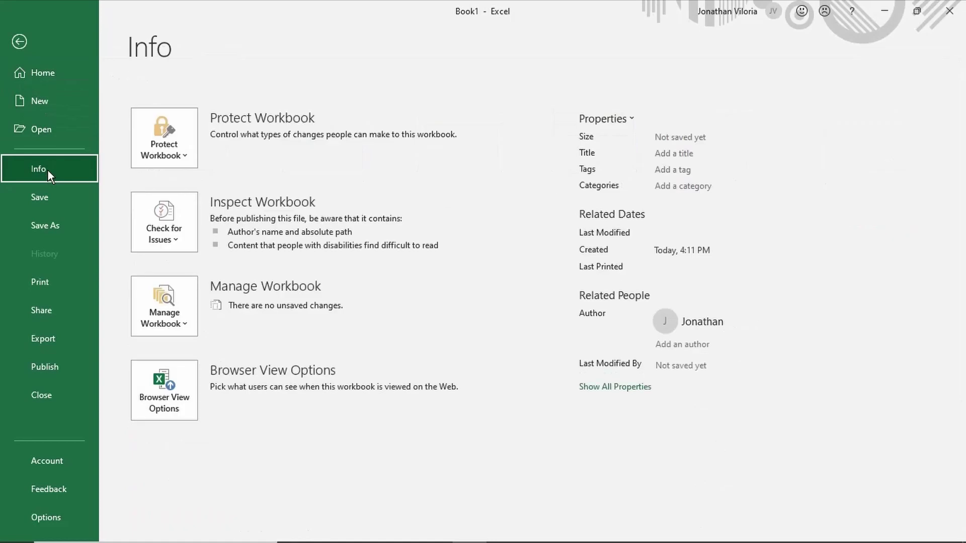
{"action": "left_click", "coordinate": [168, 133]}
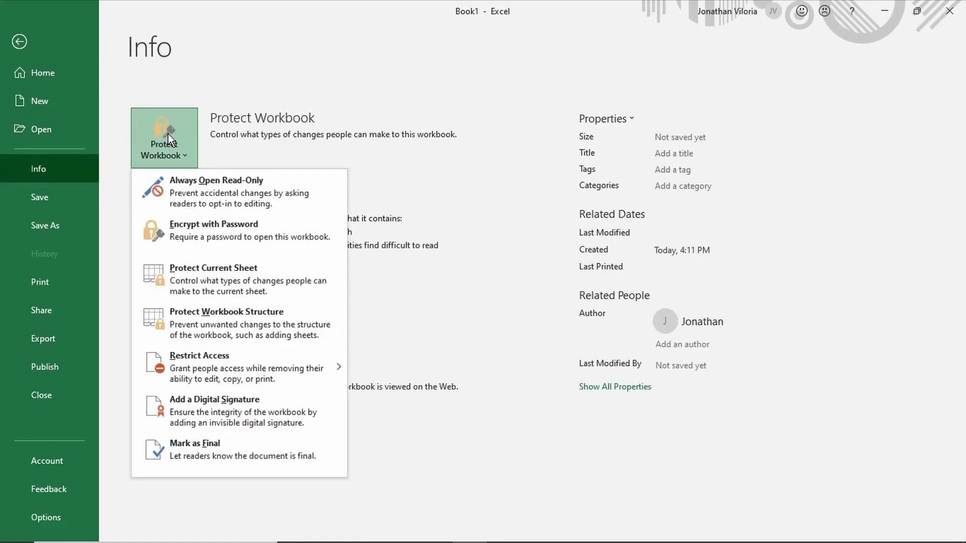
{"action": "left_click", "coordinate": [213, 228]}
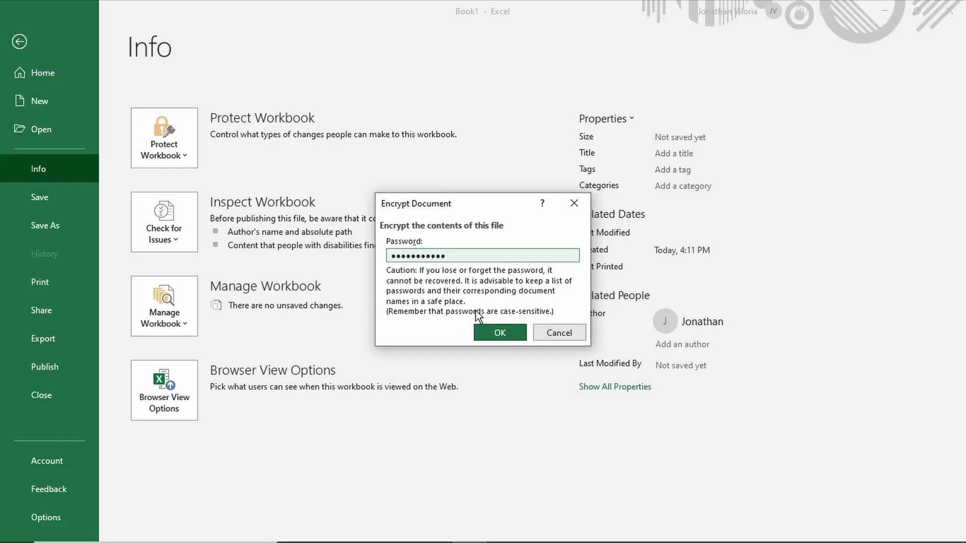
{"action": "left_click", "coordinate": [516, 335]}
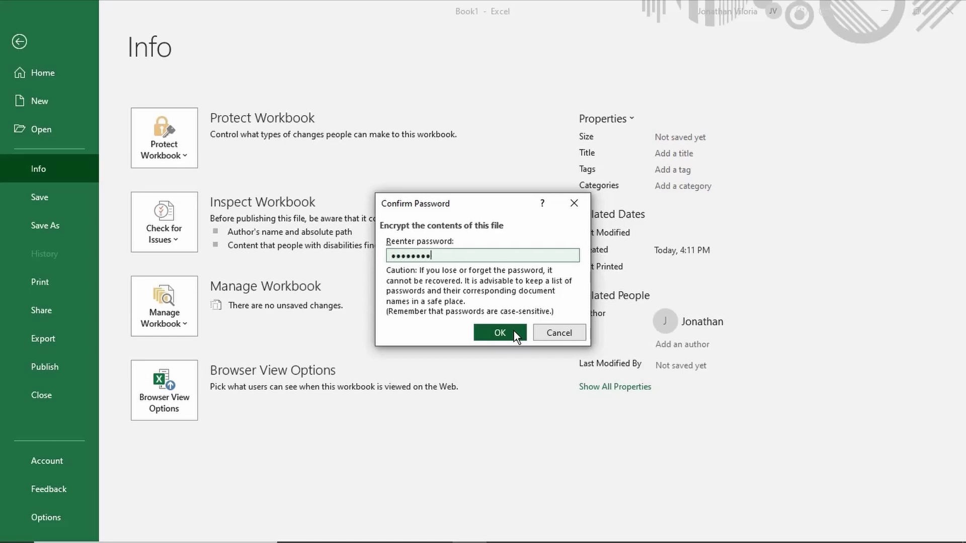
{"action": "left_click", "coordinate": [500, 332]}
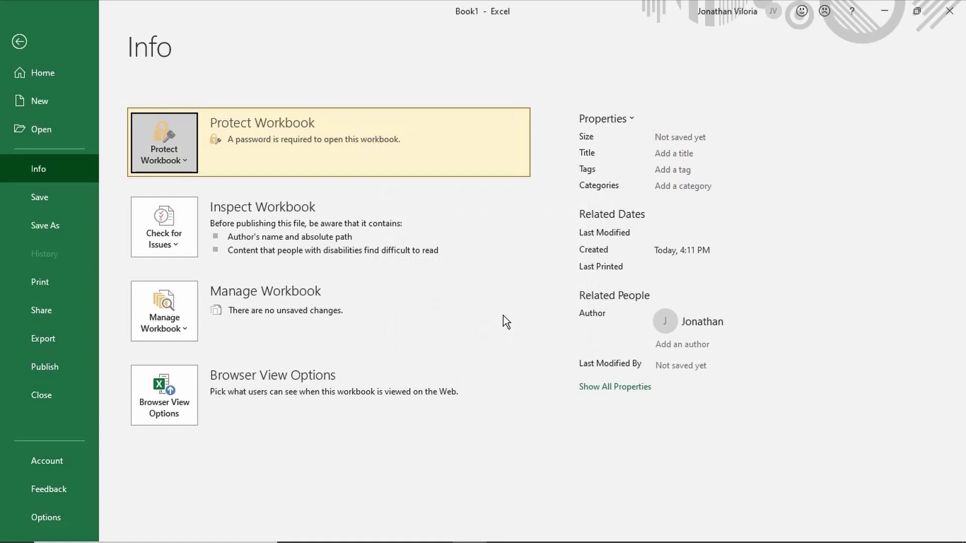
Create and open a new Desktop folder named 'Secure with password' from Save As
{"action": "left_click", "coordinate": [61, 201]}
{"action": "left_click", "coordinate": [425, 236]}
{"action": "left_click", "coordinate": [337, 162]}
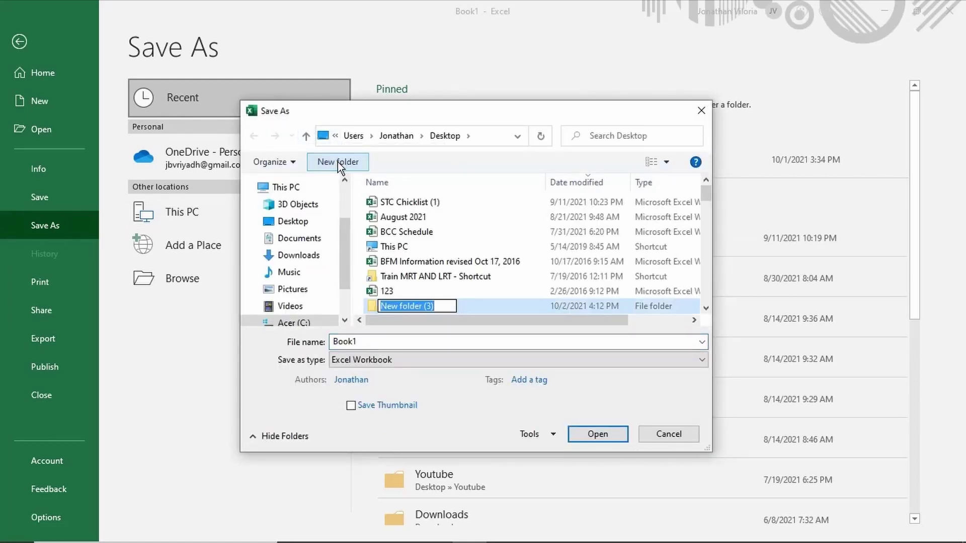
{"action": "type", "text": "Secu"}
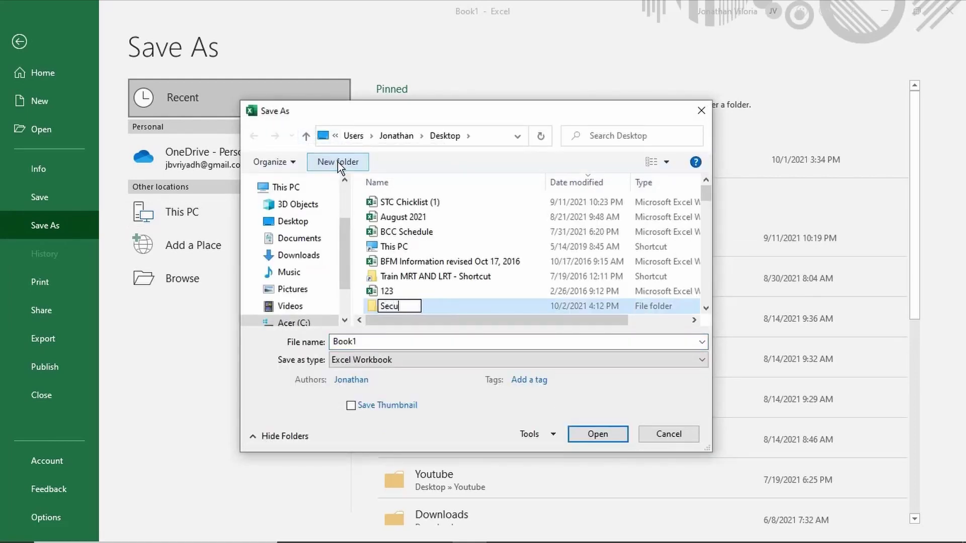
{"action": "type", "text": "re with pass"}
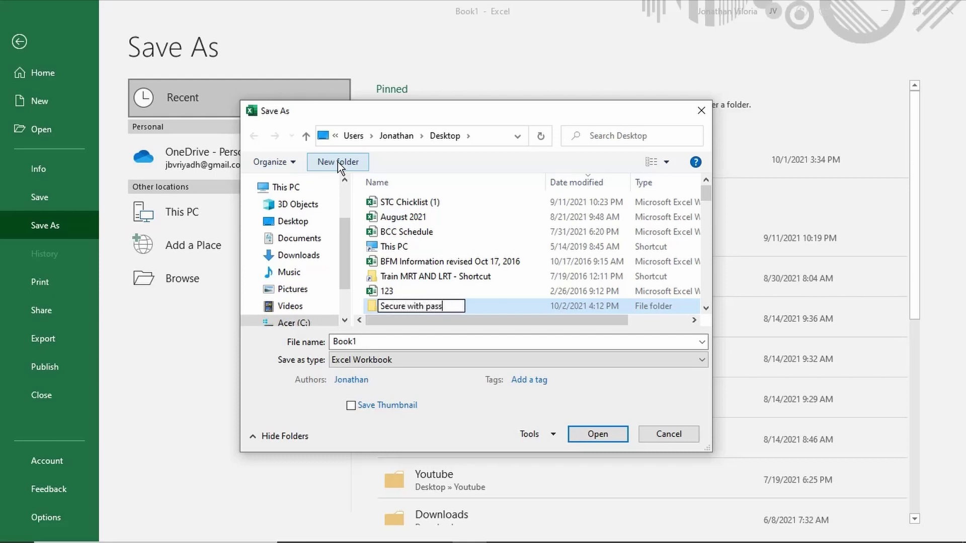
{"action": "type", "text": "wrod"}
{"action": "key", "text": "BackSpace"}
{"action": "key", "text": "BackSpace"}
{"action": "key", "text": "BackSpace"}
{"action": "type", "text": "ord"}
{"action": "key", "text": "Return"}
{"action": "key", "text": "Return"}
Save the workbook there as 'Excel Document'
{"action": "double_click", "coordinate": [450, 343]}
{"action": "type", "text": "Excel Document"}
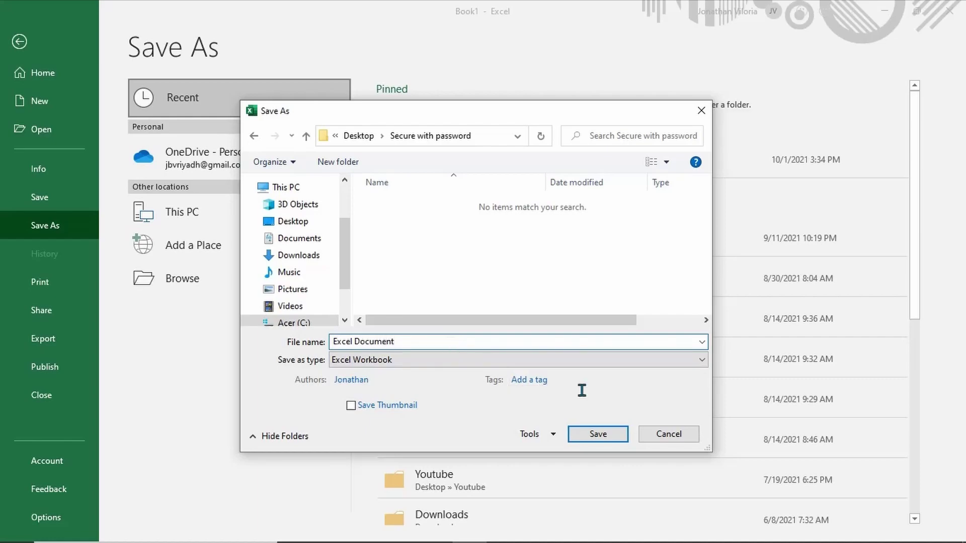
{"action": "left_click", "coordinate": [606, 433]}
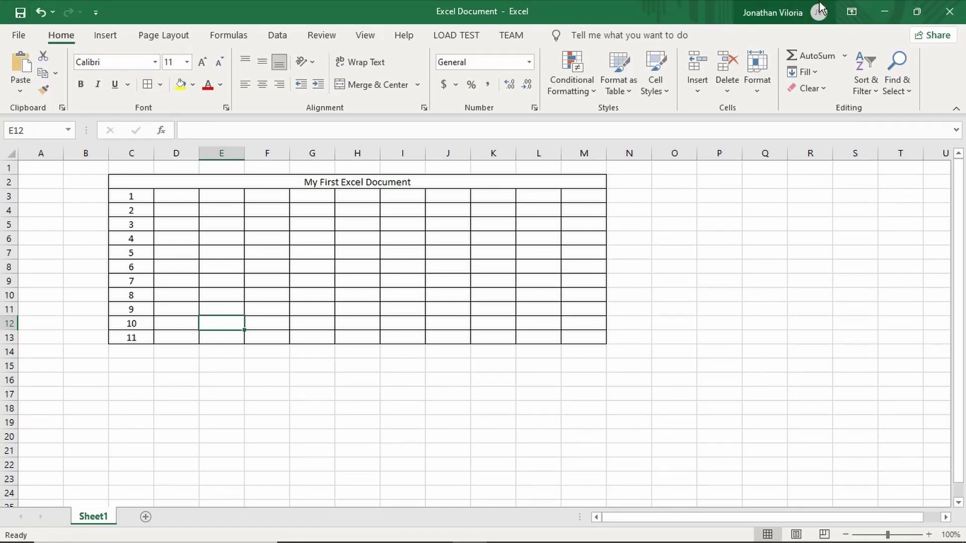
Close Excel and reopen 'Excel Document' from the Desktop's Secure with password folder in File Explorer
{"action": "left_click", "coordinate": [940, 9]}
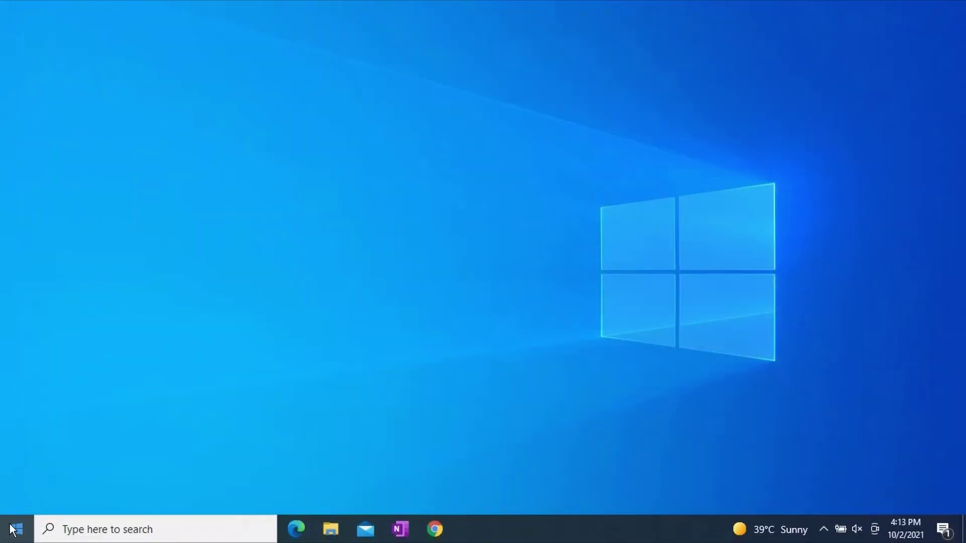
{"action": "key", "text": "super+e"}
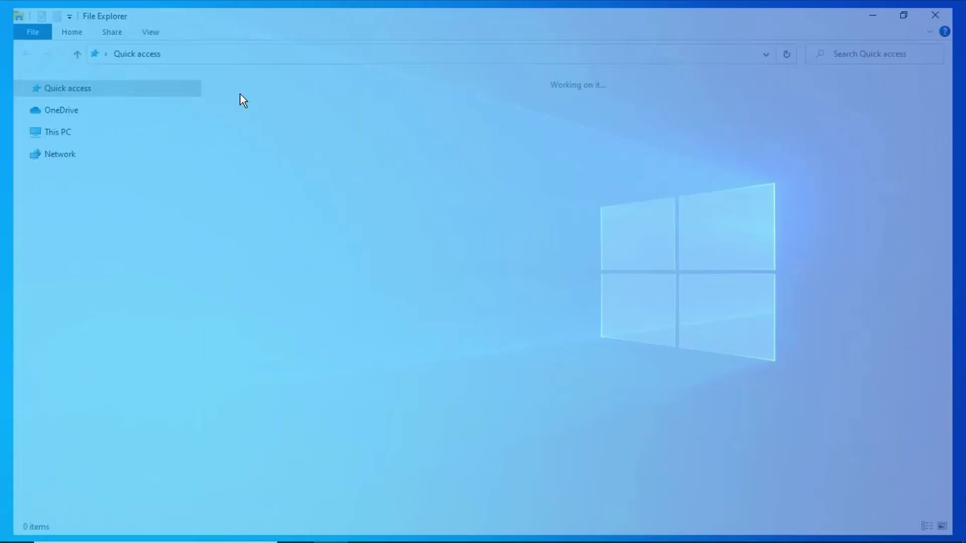
{"action": "left_click", "coordinate": [62, 166]}
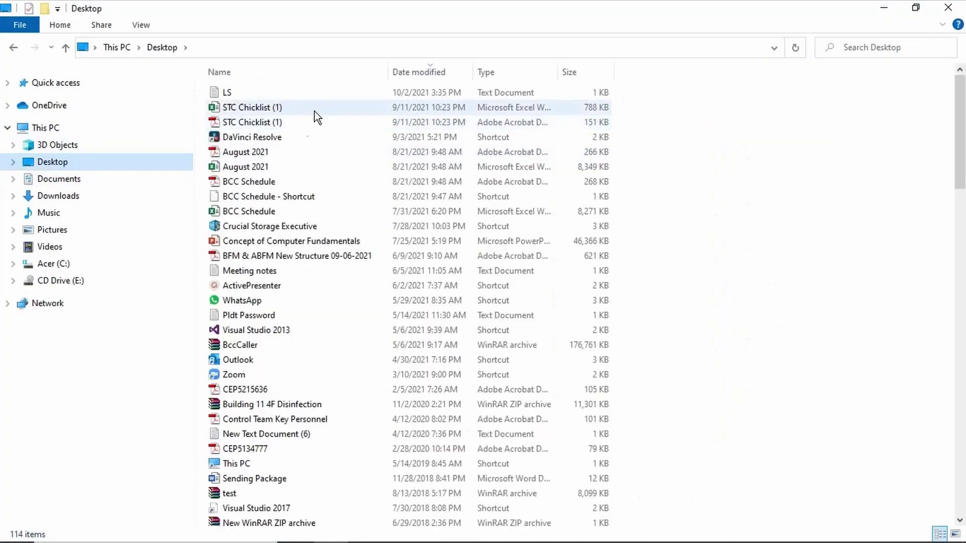
{"action": "left_click", "coordinate": [429, 70]}
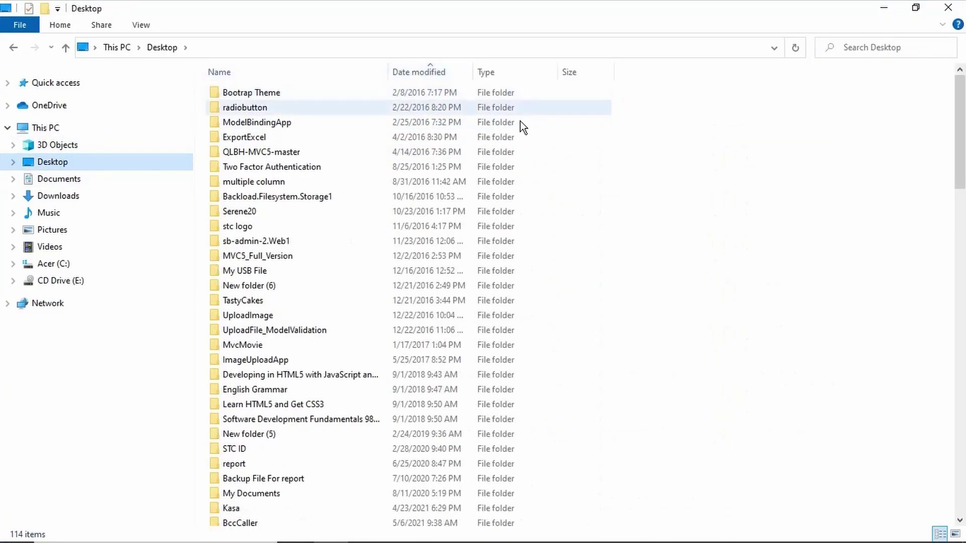
{"action": "scroll", "coordinate": [655, 254], "scroll_direction": "down", "scroll_amount": 12}
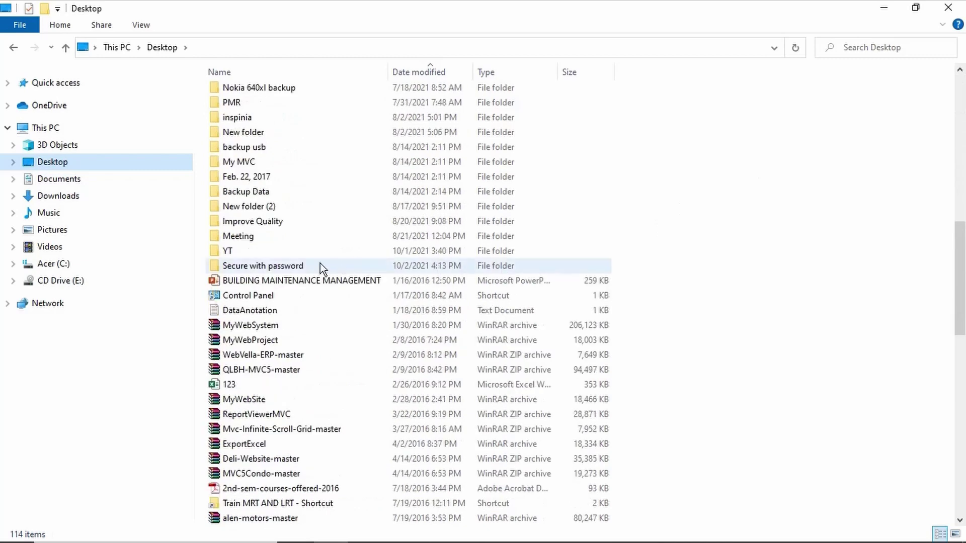
{"action": "double_click", "coordinate": [320, 265]}
{"action": "double_click", "coordinate": [254, 96]}
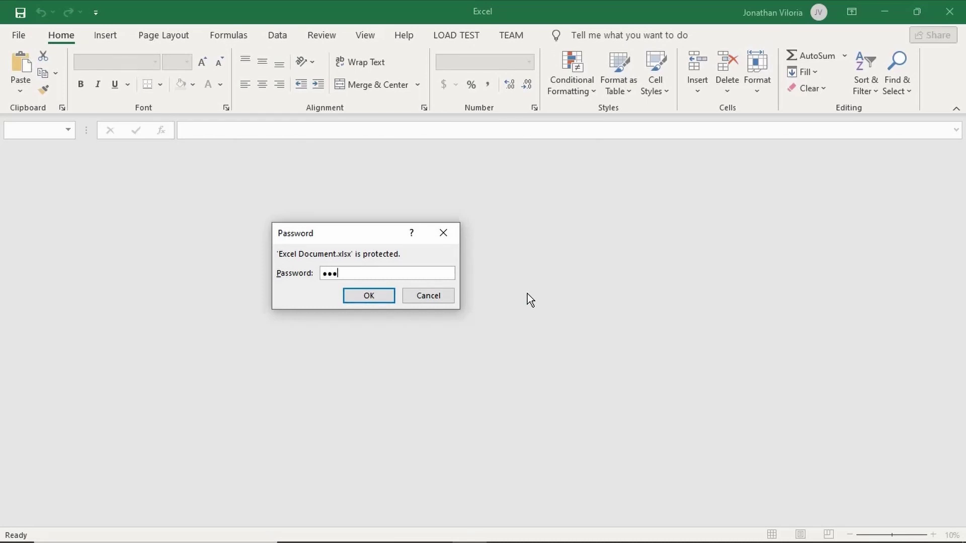
Unlock 'Excel Document' with its password, check the table, then close Excel
{"action": "type", "text": "***"}
{"action": "left_click", "coordinate": [368, 295]}
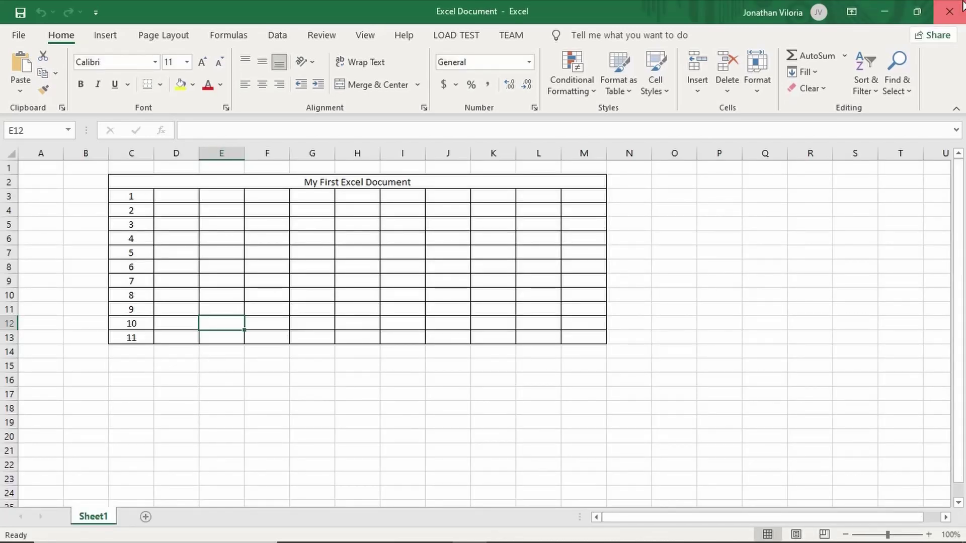
{"action": "left_click", "coordinate": [949, 11]}
{"action": "left_click", "coordinate": [509, 334]}
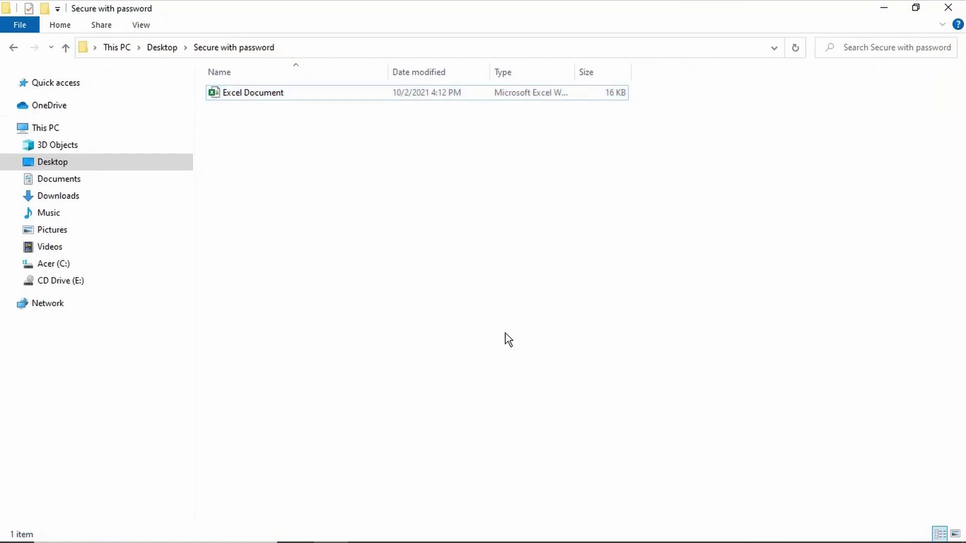
Launch Word by searching 'word' from the Start menu
{"action": "mouse_move", "coordinate": [70, 538]}
{"action": "left_click", "coordinate": [17, 529]}
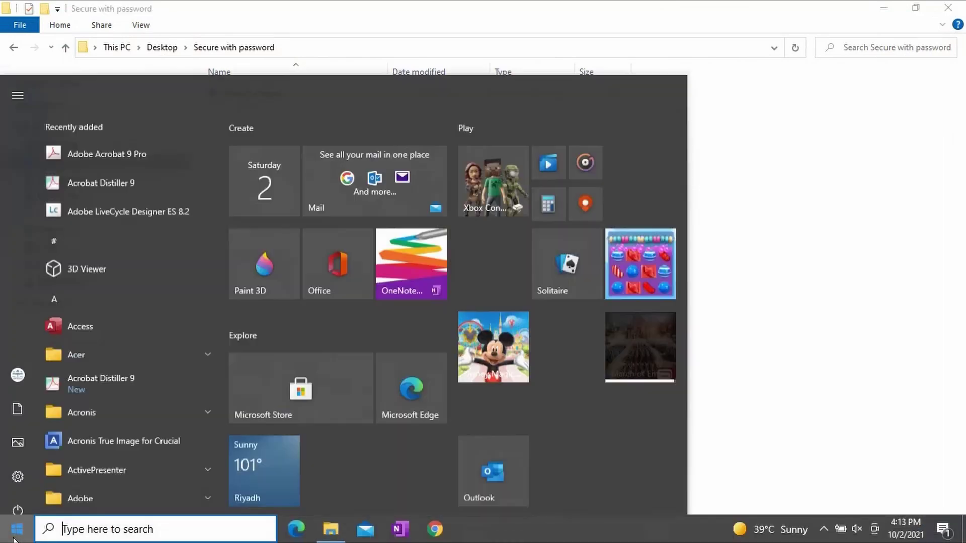
{"action": "type", "text": "word"}
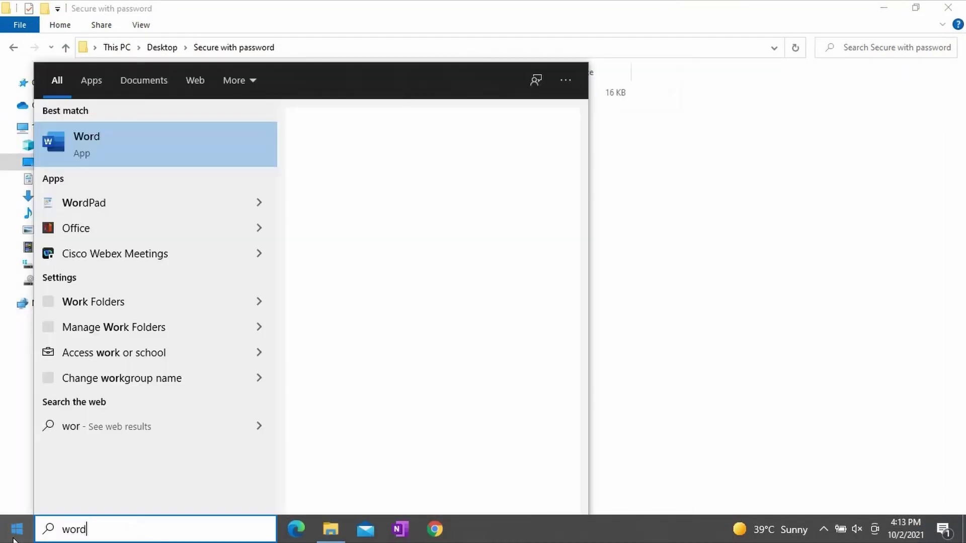
{"action": "key", "text": "Return"}
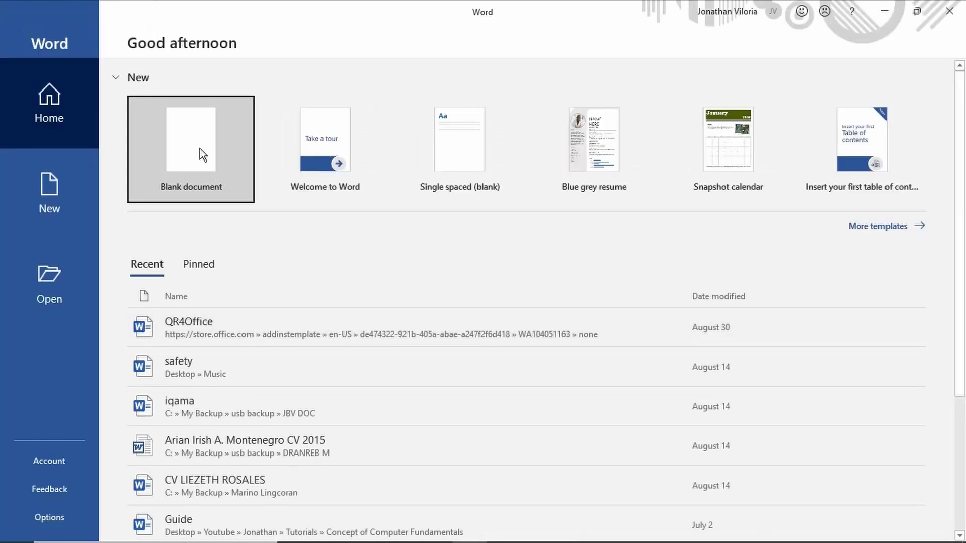
Start a blank document and type the centred line 'This is my first document in word'
{"action": "left_click", "coordinate": [62, 193]}
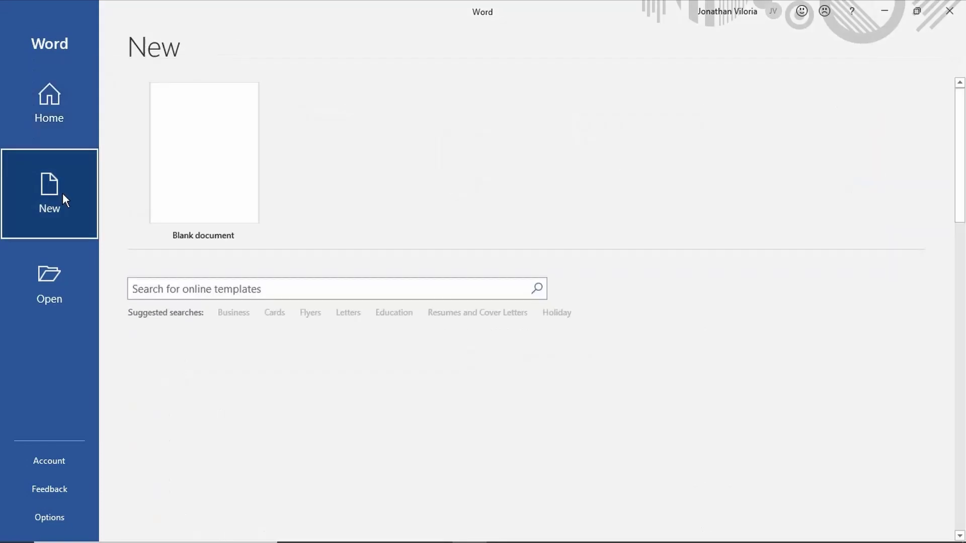
{"action": "left_click", "coordinate": [212, 173]}
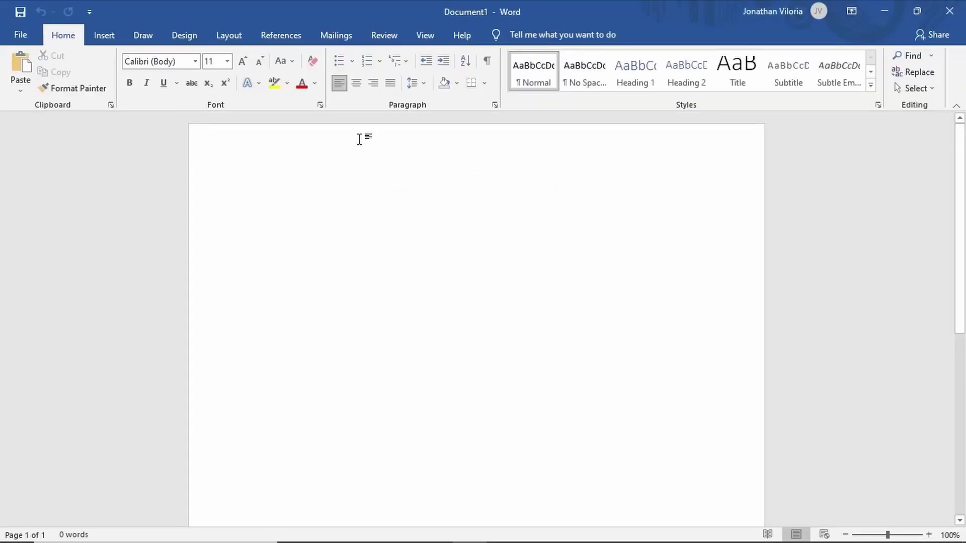
{"action": "left_click", "coordinate": [360, 83]}
{"action": "type", "text": "This is my"}
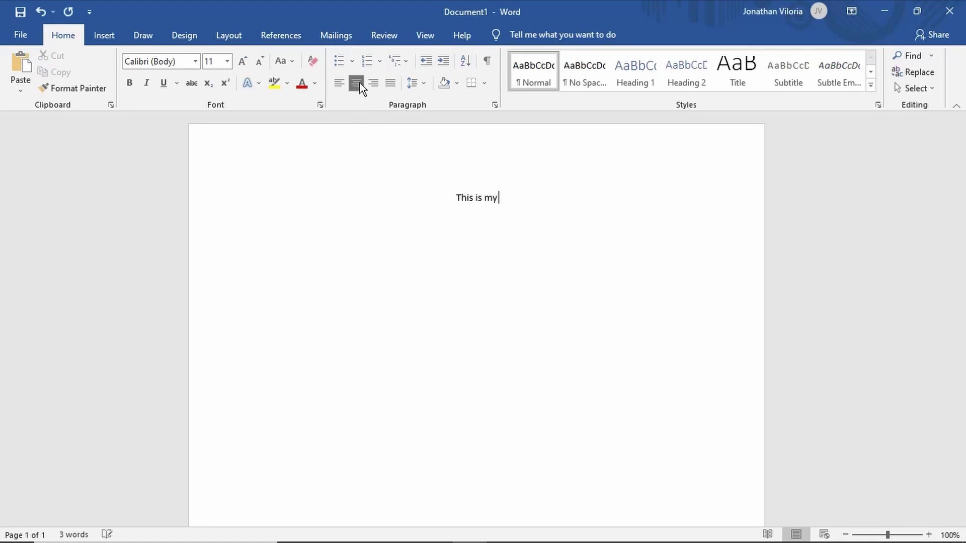
{"action": "type", "text": " first do"}
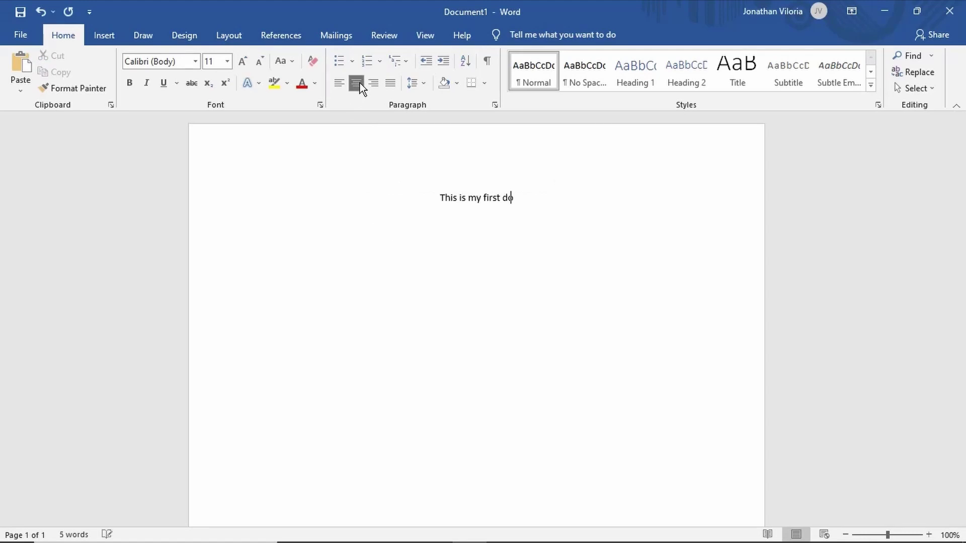
{"action": "type", "text": "cument in word"}
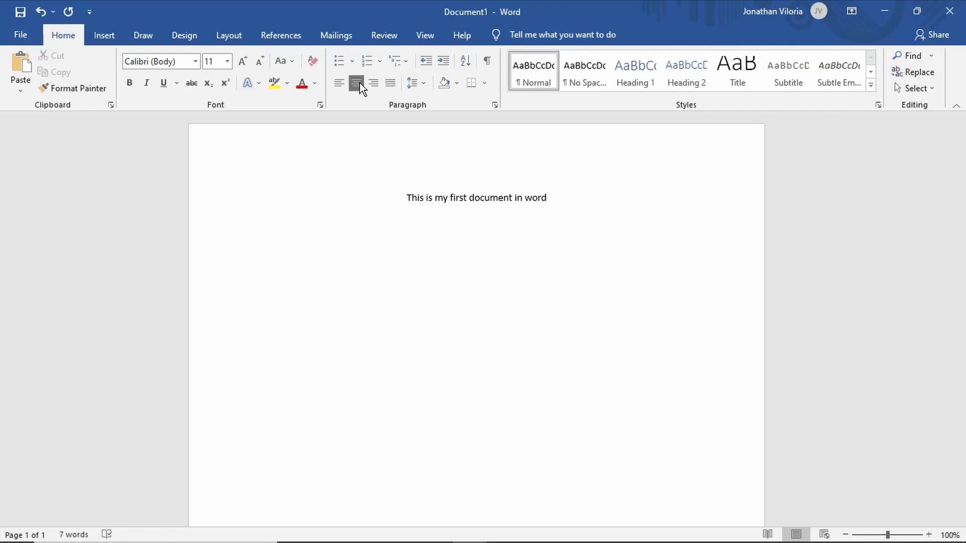
Encrypt the Word document with a password via File > Info, entering it twice
{"action": "left_click", "coordinate": [17, 34]}
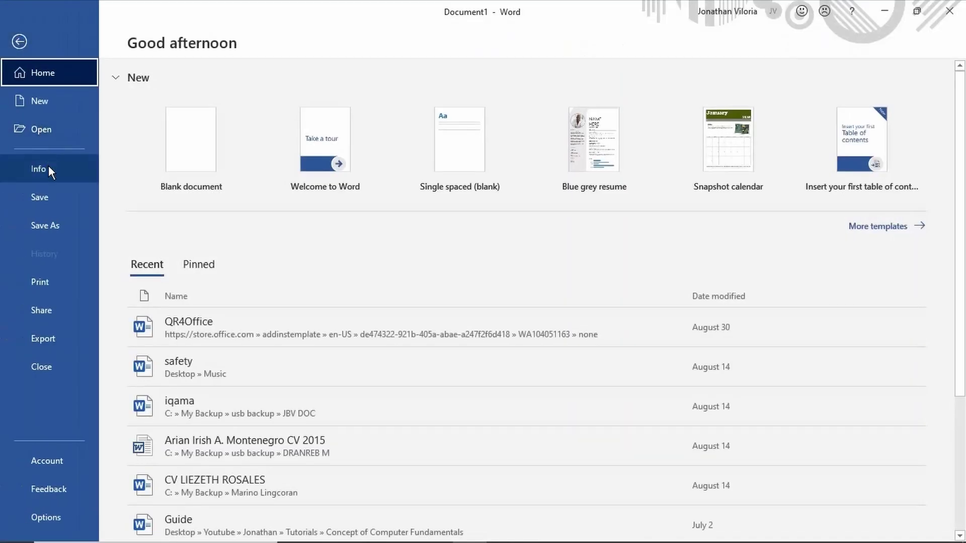
{"action": "left_click", "coordinate": [49, 170]}
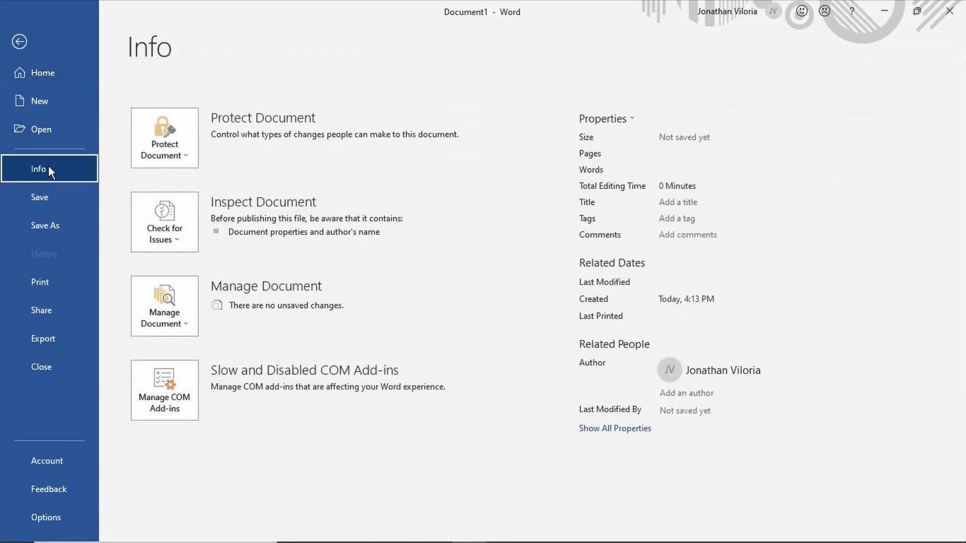
{"action": "left_click", "coordinate": [161, 143]}
{"action": "left_click", "coordinate": [203, 238]}
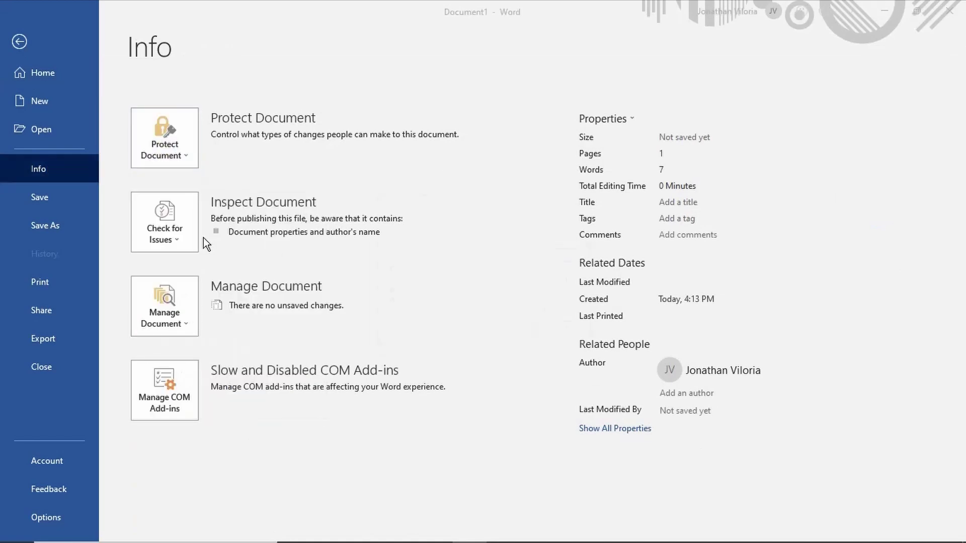
{"action": "type", "text": "•••••••••••"}
{"action": "key", "text": "Return"}
{"action": "type", "text": "•••••••••••"}
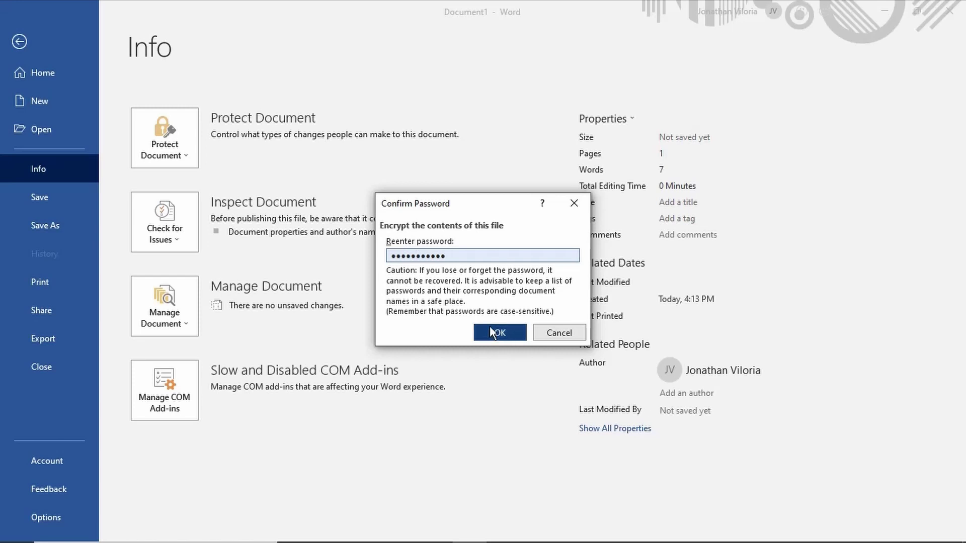
{"action": "left_click", "coordinate": [490, 329]}
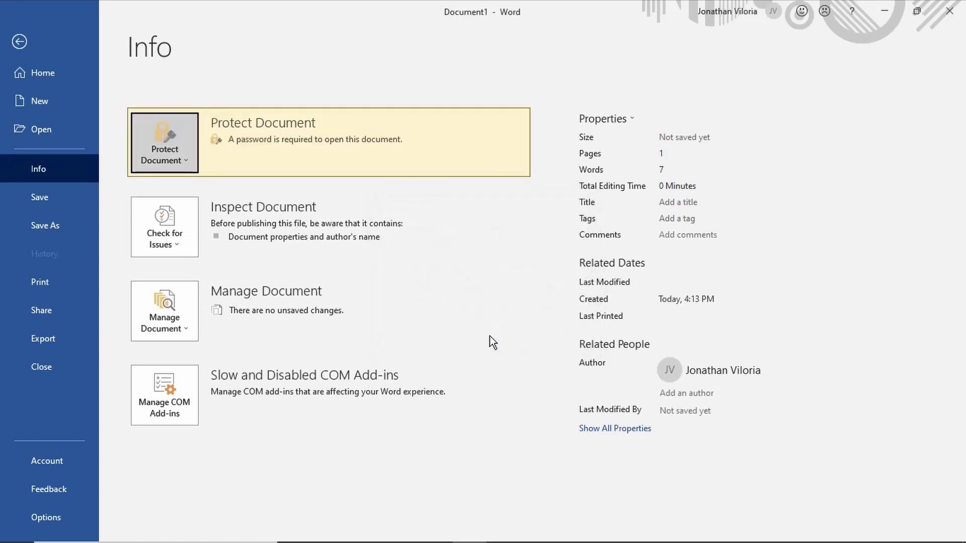
{"action": "left_click", "coordinate": [63, 200]}
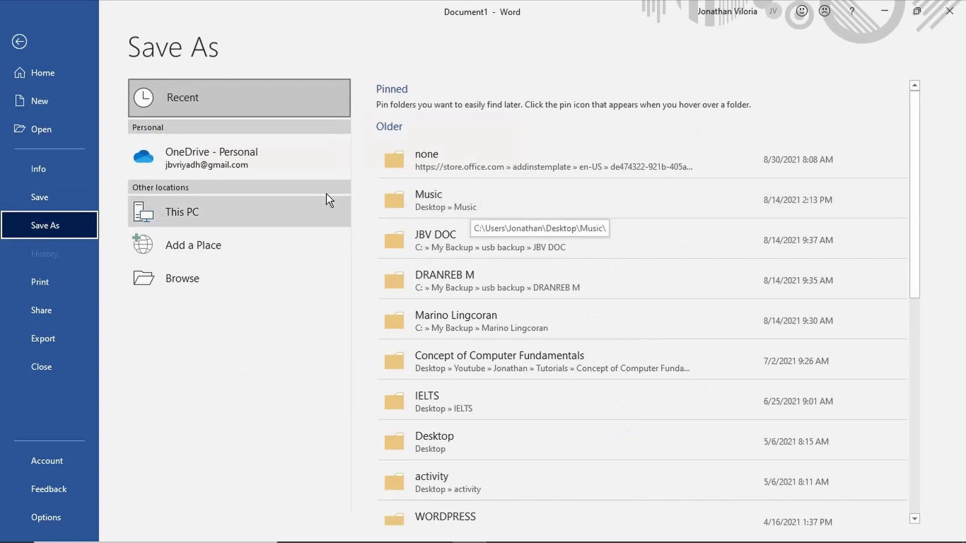
Save the document as 'This is my first document in word' in Desktop\Secure with password
{"action": "left_click", "coordinate": [214, 285]}
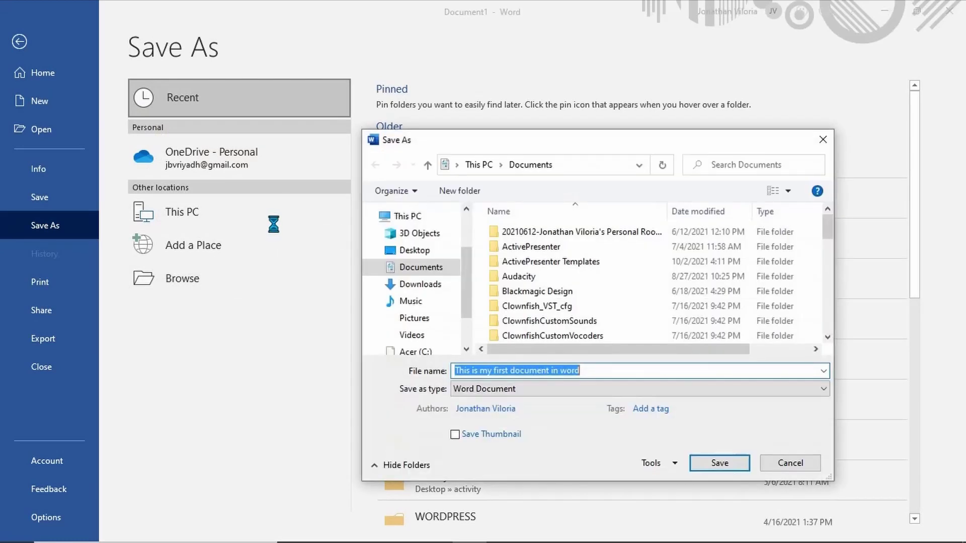
{"action": "left_click", "coordinate": [417, 251]}
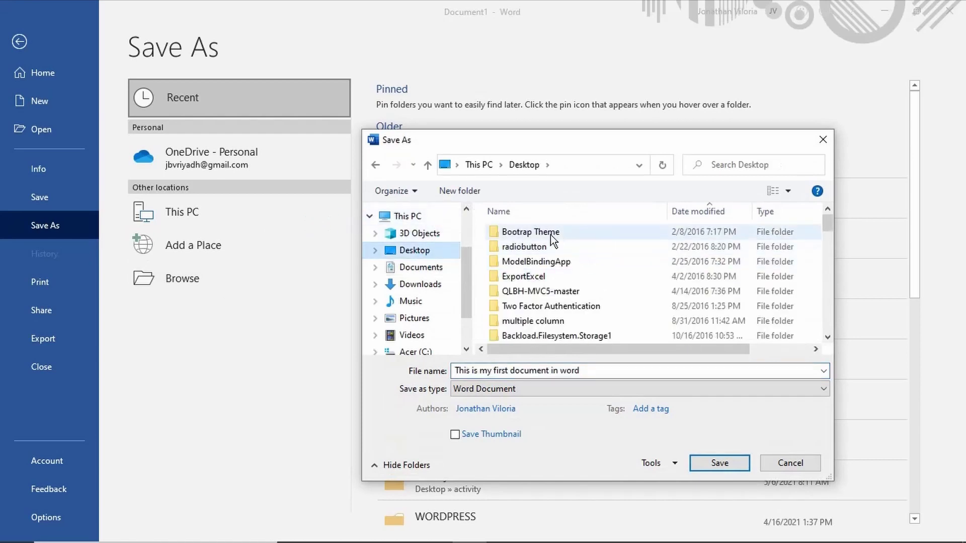
{"action": "left_click", "coordinate": [692, 207]}
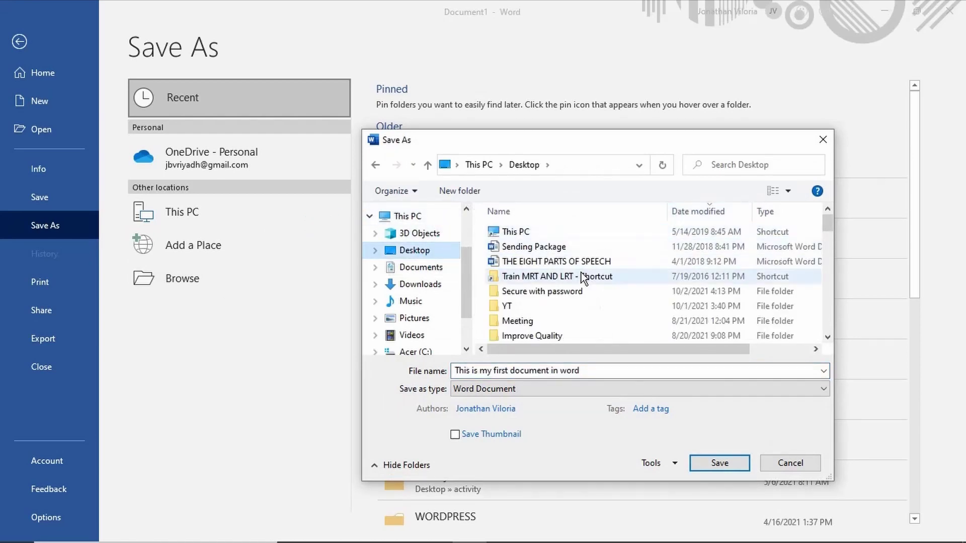
{"action": "double_click", "coordinate": [534, 291]}
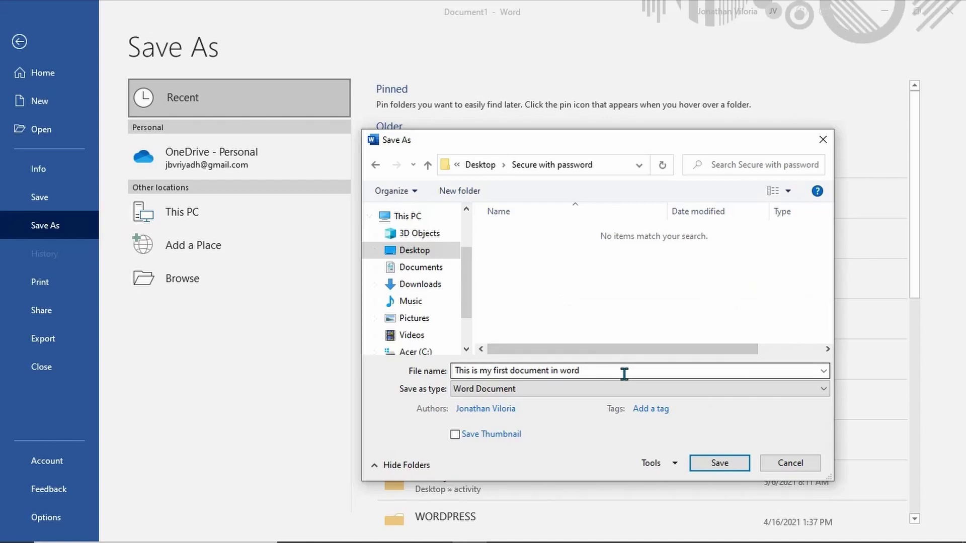
{"action": "left_click", "coordinate": [728, 459]}
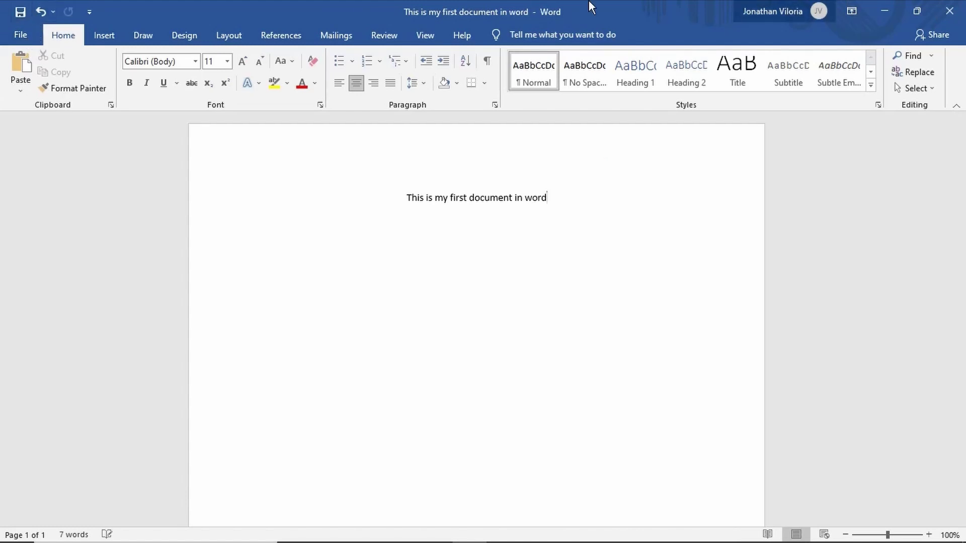
Close Word, reopen the Word file from Explorer with its password, then close Word again
{"action": "left_click", "coordinate": [963, 7]}
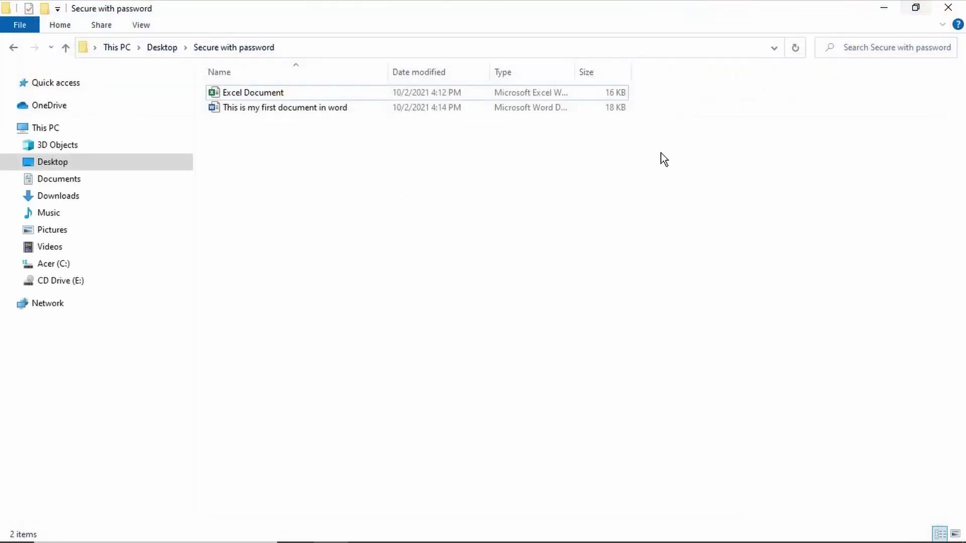
{"action": "double_click", "coordinate": [320, 108]}
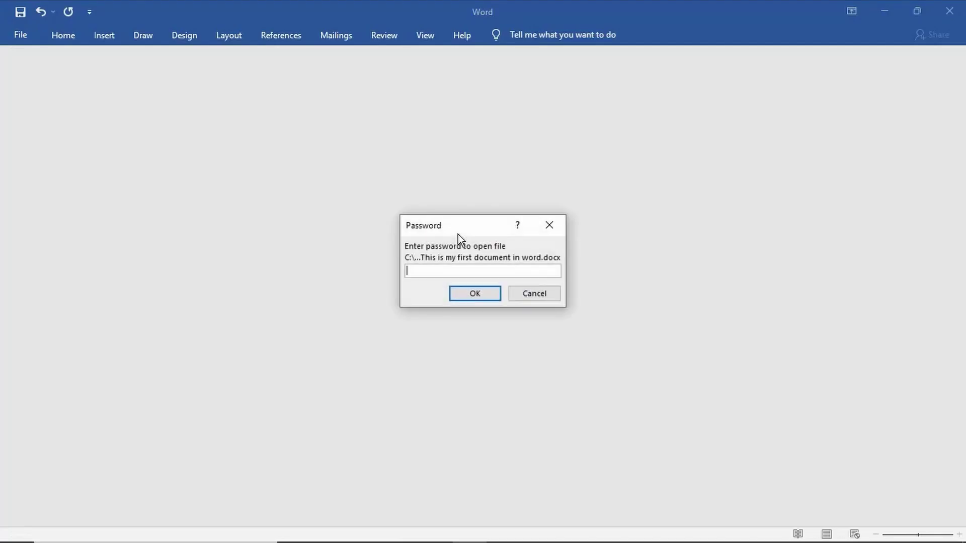
{"action": "type", "text": "•••••••••••"}
{"action": "key", "text": "Return"}
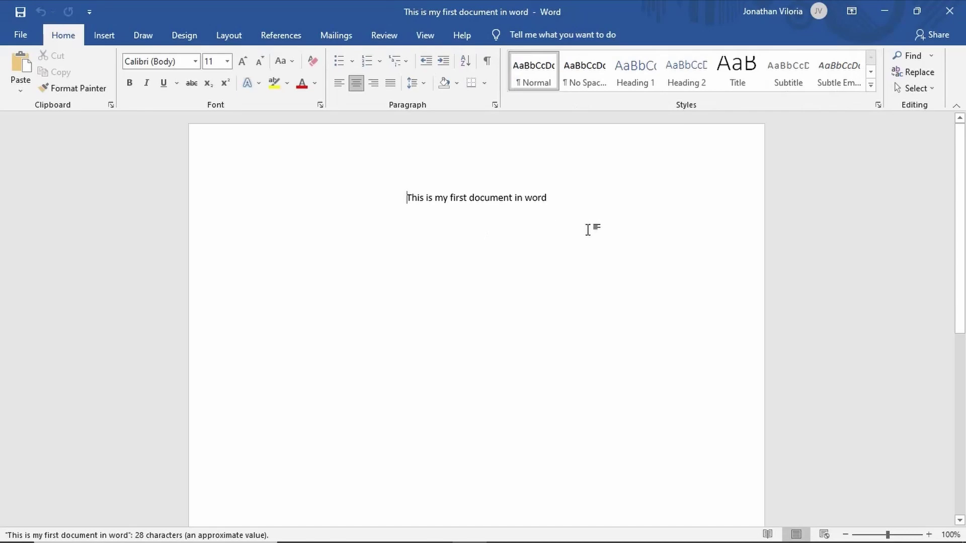
{"action": "left_click", "coordinate": [961, 8]}
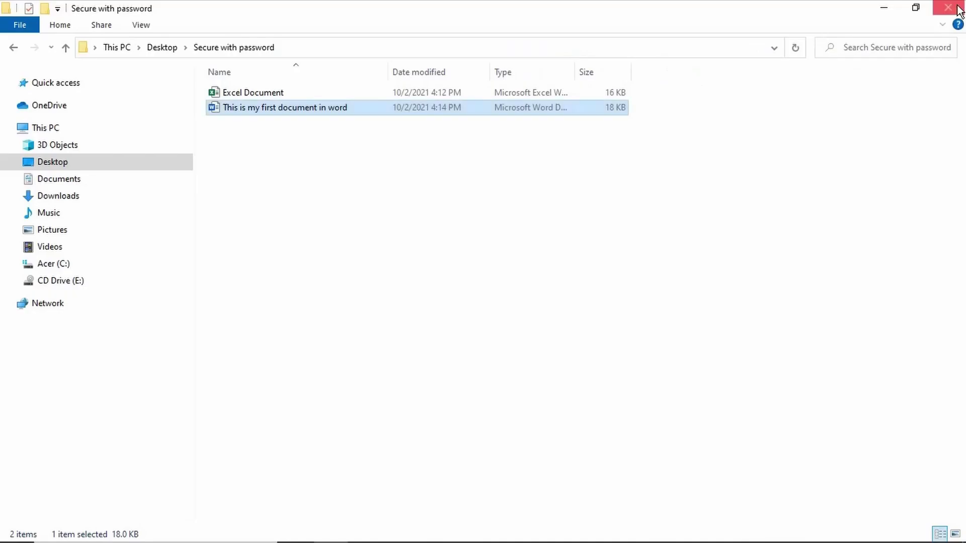
{"action": "left_click", "coordinate": [465, 243]}
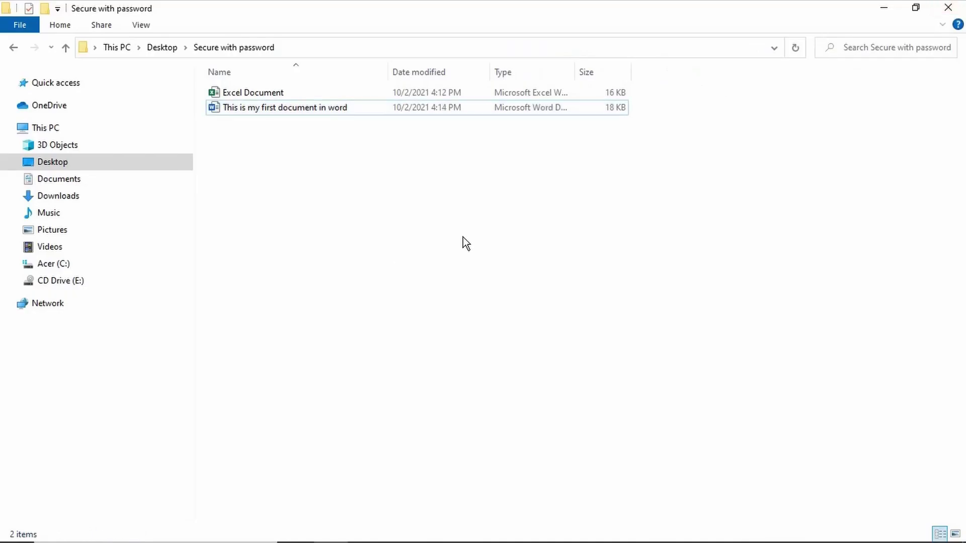
Launch PowerPoint from a Start menu search for 'powe' and start a blank presentation
{"action": "left_click", "coordinate": [12, 529]}
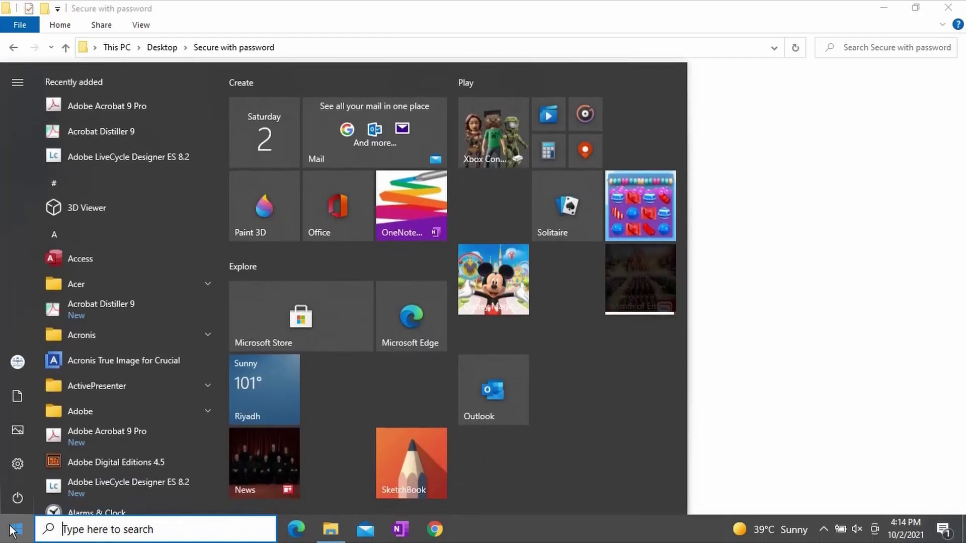
{"action": "type", "text": "power"}
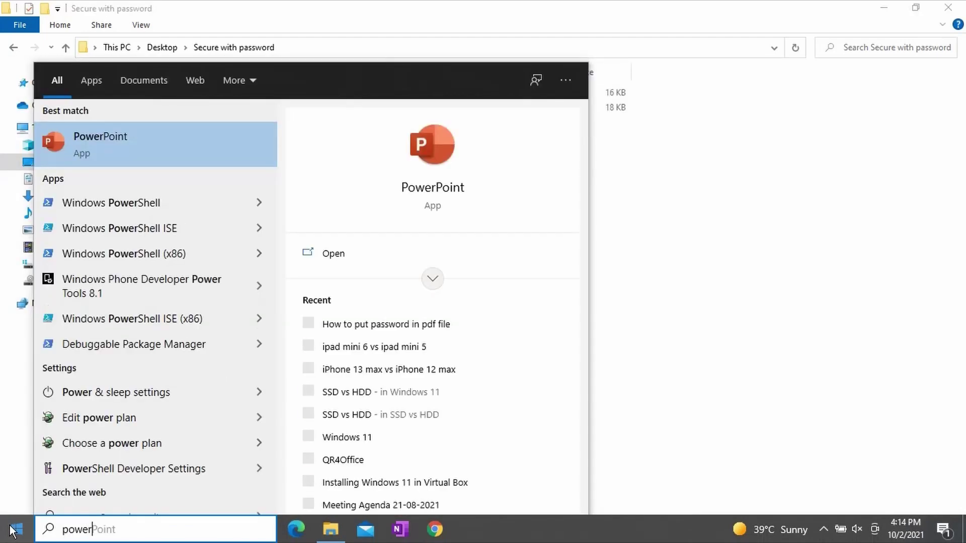
{"action": "left_click", "coordinate": [109, 149]}
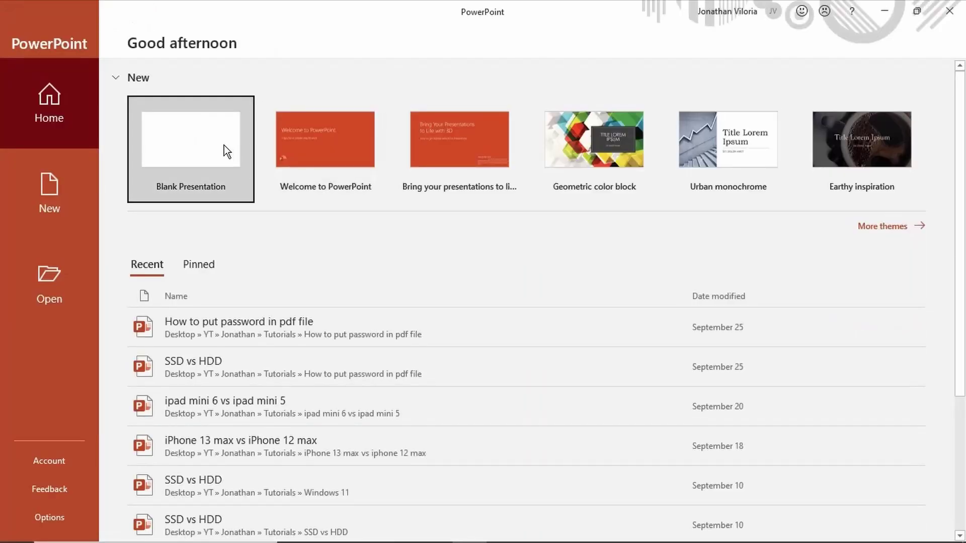
{"action": "left_click", "coordinate": [92, 176]}
{"action": "left_click", "coordinate": [217, 124]}
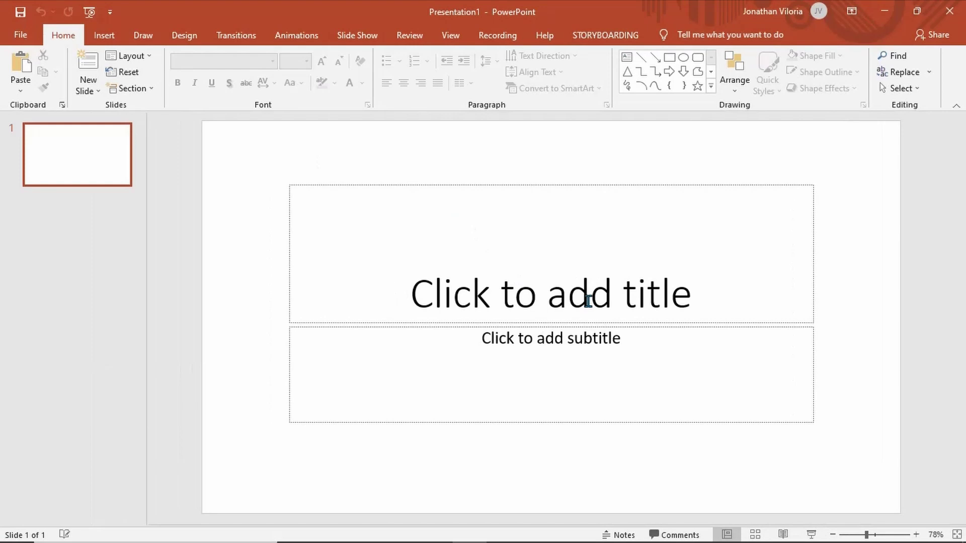
Enter 'My First Power Point Presentation' in the first slide's title placeholder
{"action": "left_click", "coordinate": [587, 301]}
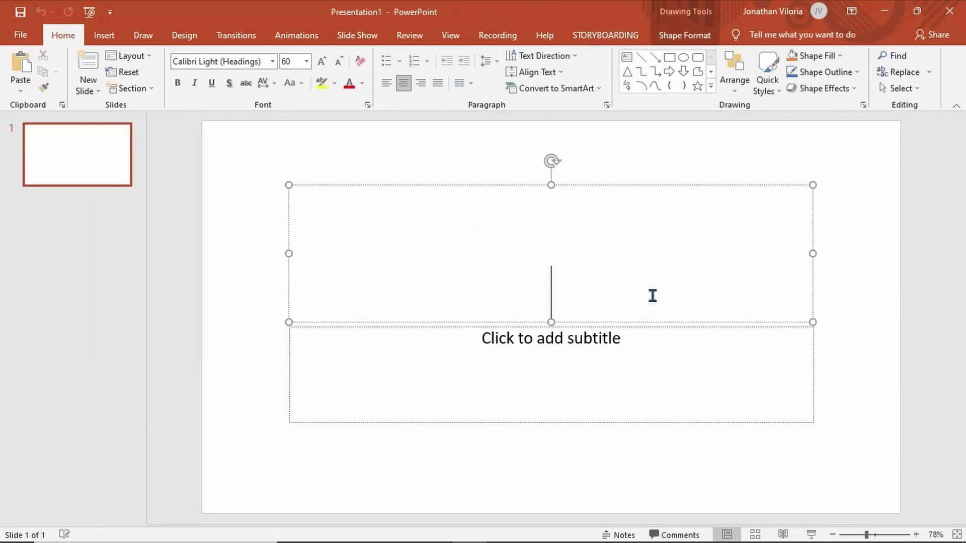
{"action": "type", "text": "My "}
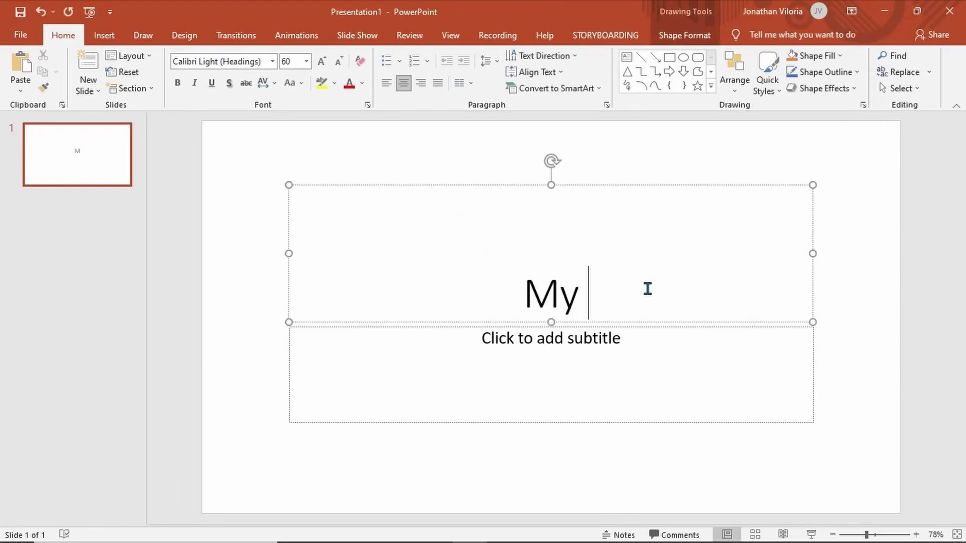
{"action": "type", "text": "P"}
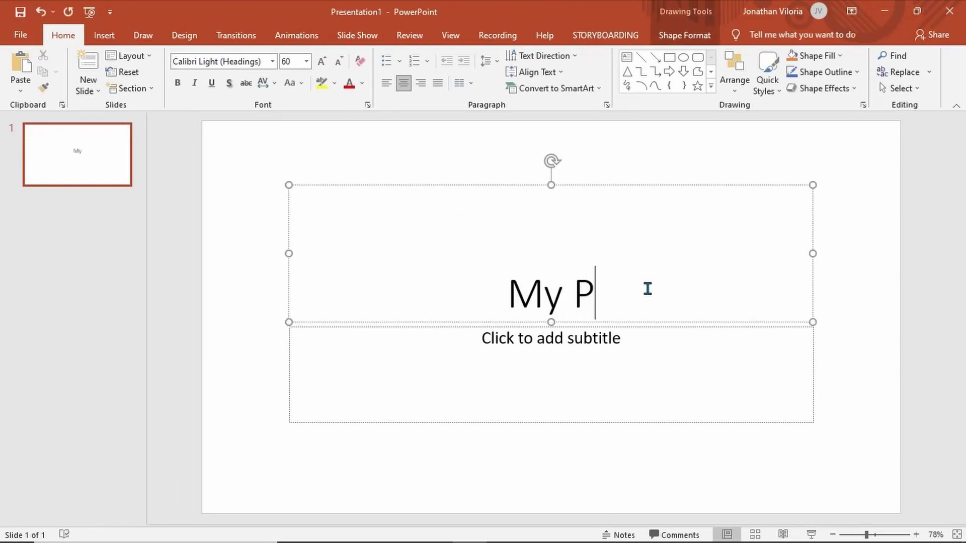
{"action": "key", "text": "BackSpace"}
{"action": "type", "text": "First Po"}
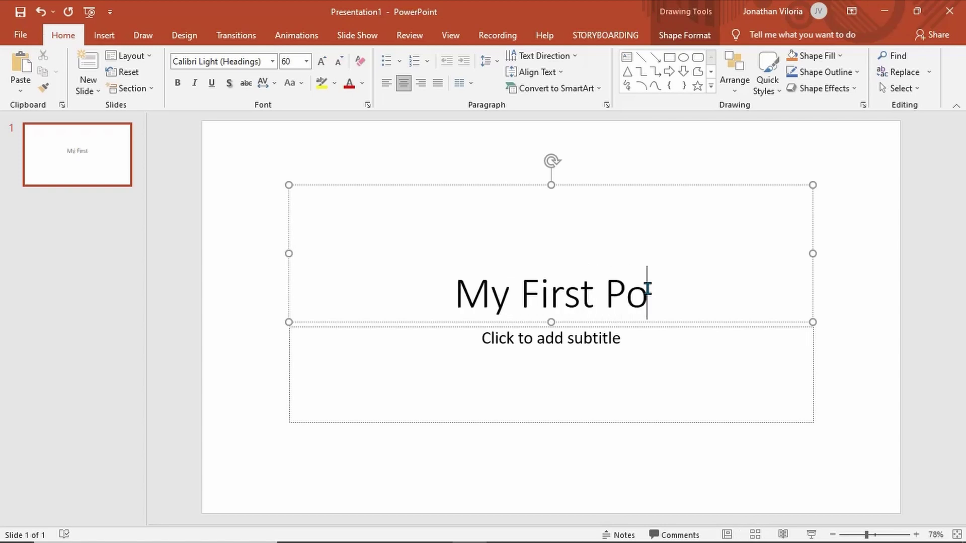
{"action": "type", "text": "wer Poin"}
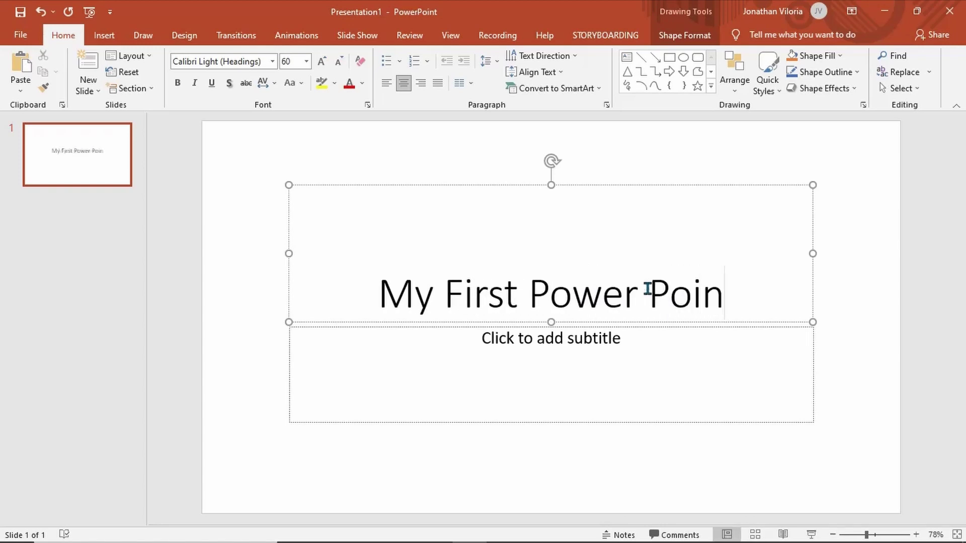
{"action": "type", "text": "t Presentation"}
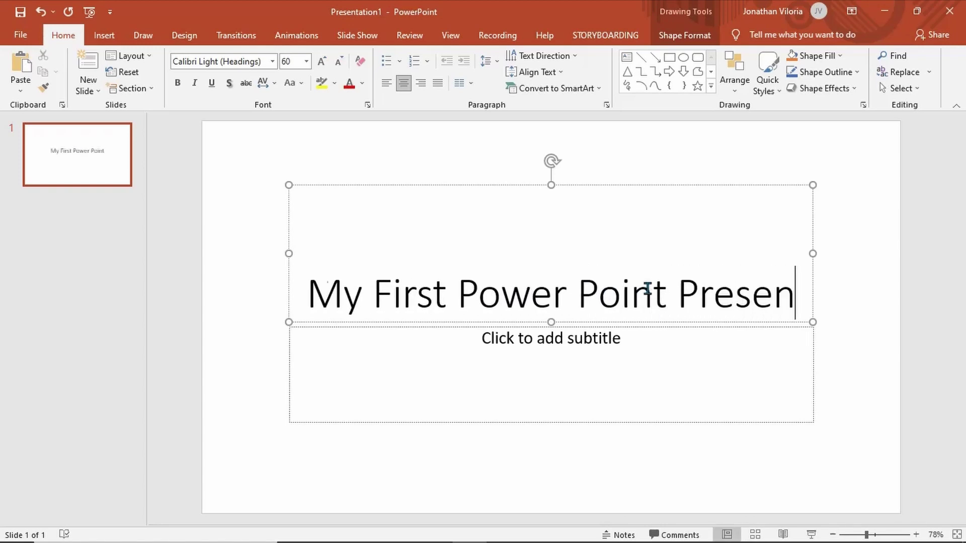
{"action": "left_click", "coordinate": [687, 442]}
Choose Encrypt with Password under File > Info > Protect Presentation and enter the password twice
{"action": "left_click", "coordinate": [23, 33]}
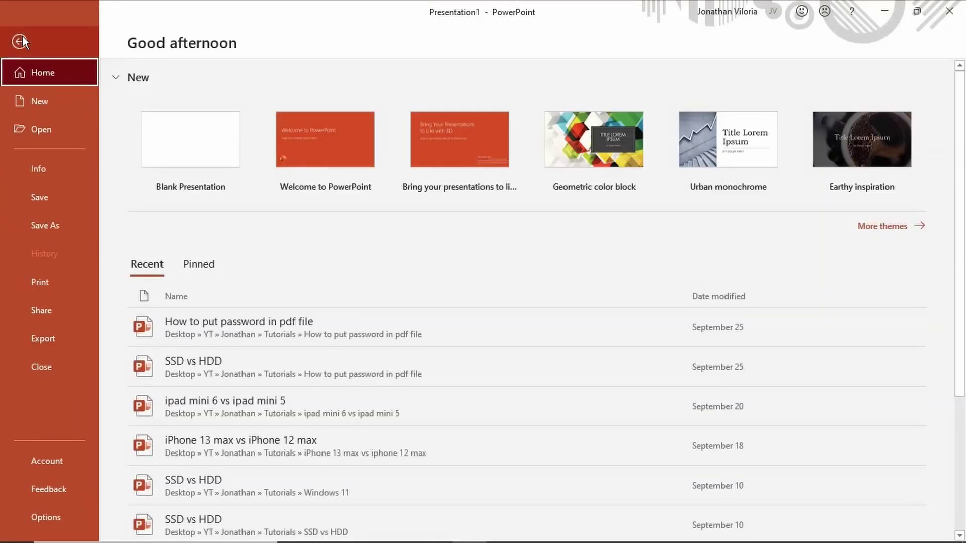
{"action": "left_click", "coordinate": [50, 170]}
{"action": "left_click", "coordinate": [191, 148]}
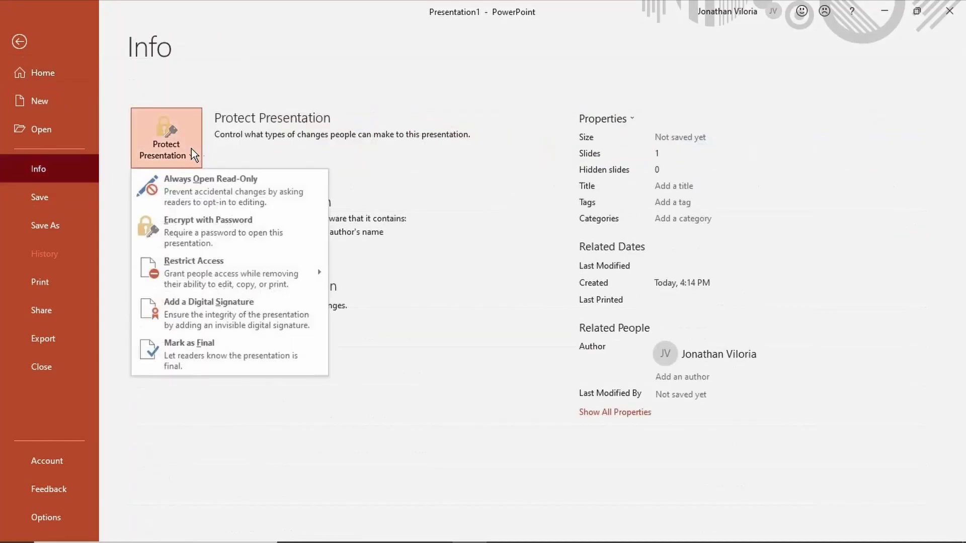
{"action": "left_click", "coordinate": [268, 221]}
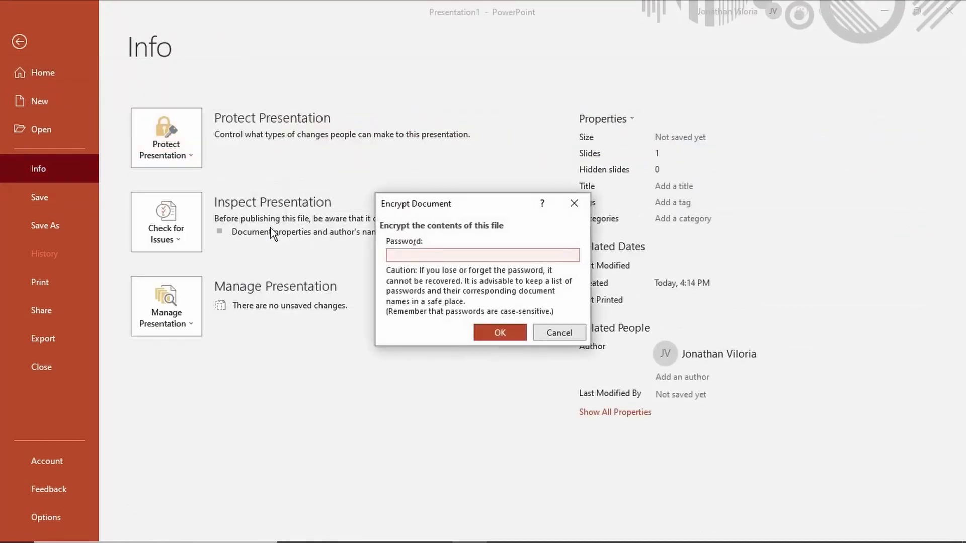
{"action": "type", "text": "12345678910"}
{"action": "key", "text": "Return"}
{"action": "type", "text": "123456789"}
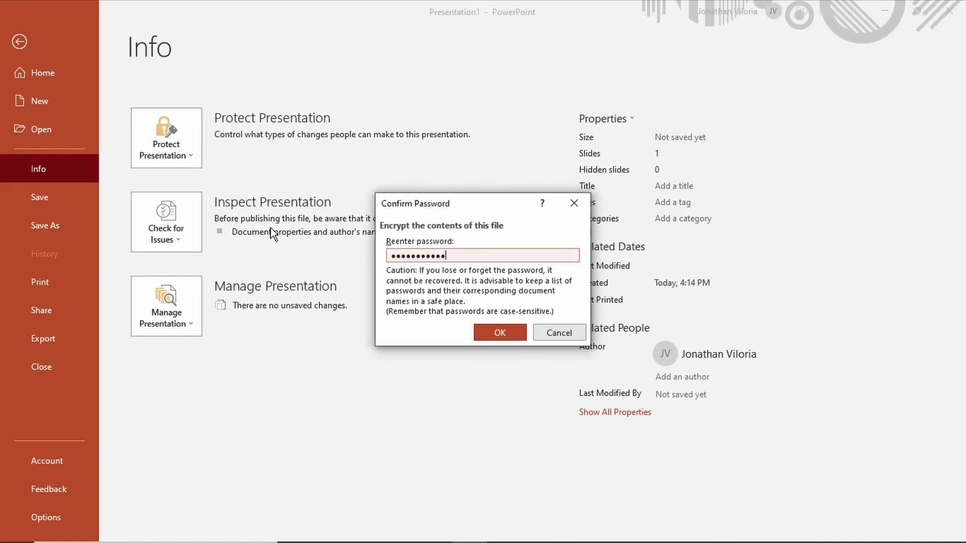
{"action": "type", "text": "10"}
{"action": "left_click", "coordinate": [497, 330]}
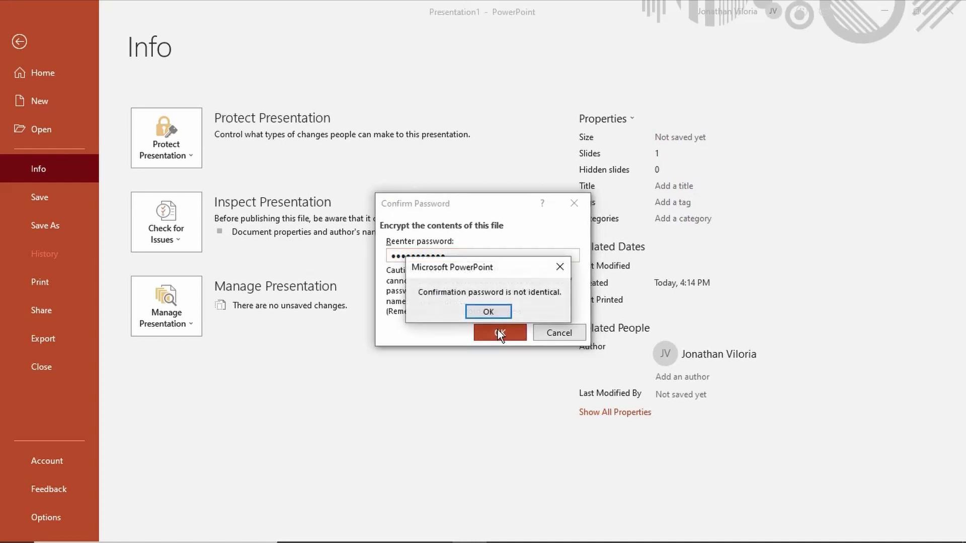
Dismiss the password mismatch warnings and cancel the failed encryption attempt
{"action": "left_click", "coordinate": [501, 315]}
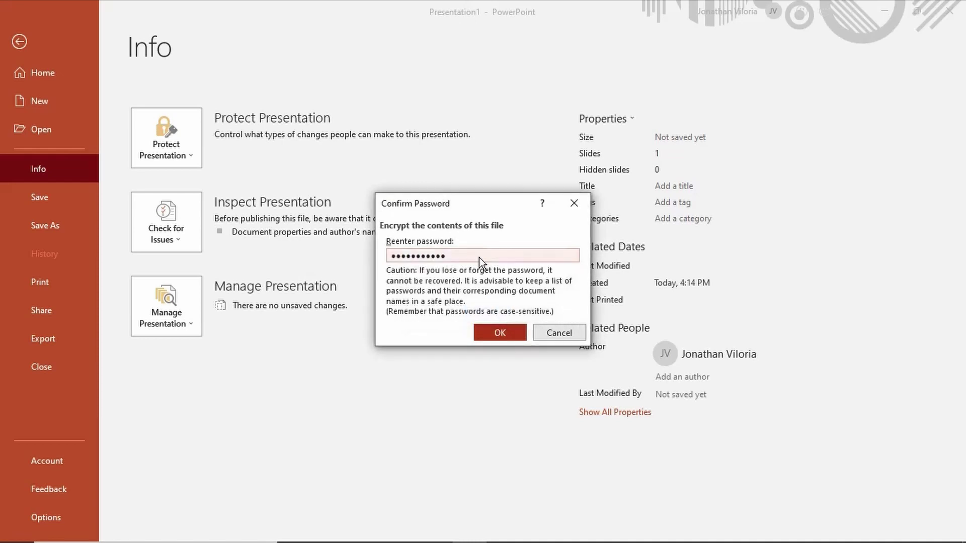
{"action": "type", "text": "1"}
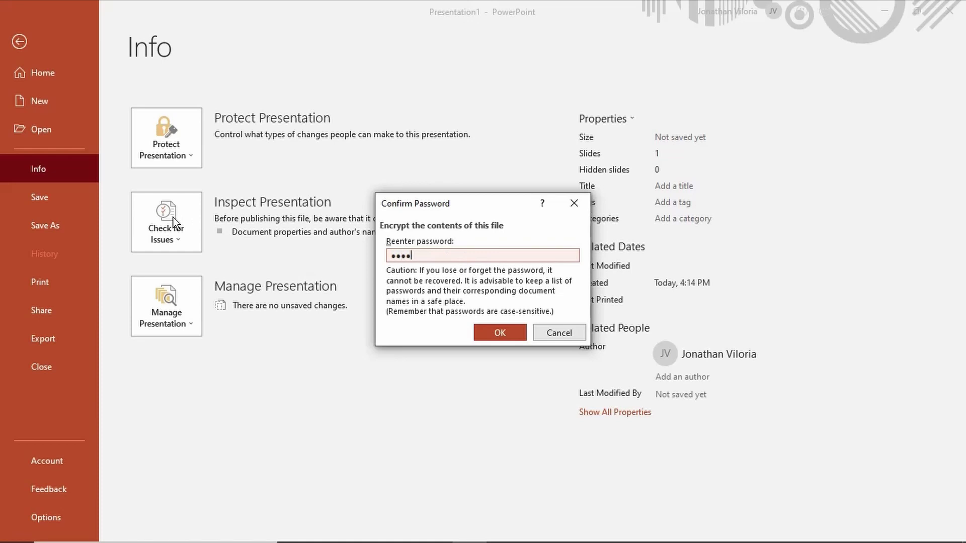
{"action": "type", "text": "1"}
{"action": "key", "text": "Return"}
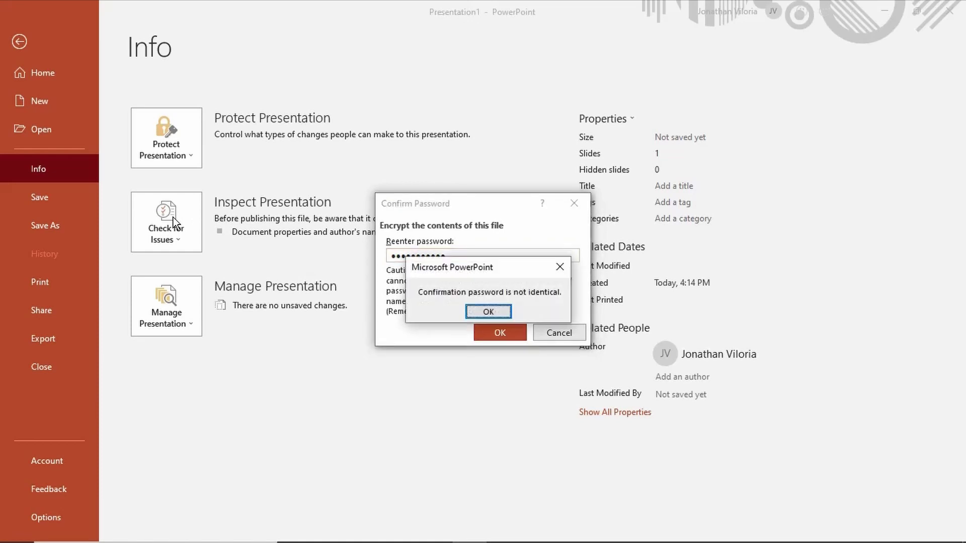
{"action": "key", "text": "Return"}
{"action": "left_click", "coordinate": [576, 336]}
{"action": "left_click", "coordinate": [555, 329]}
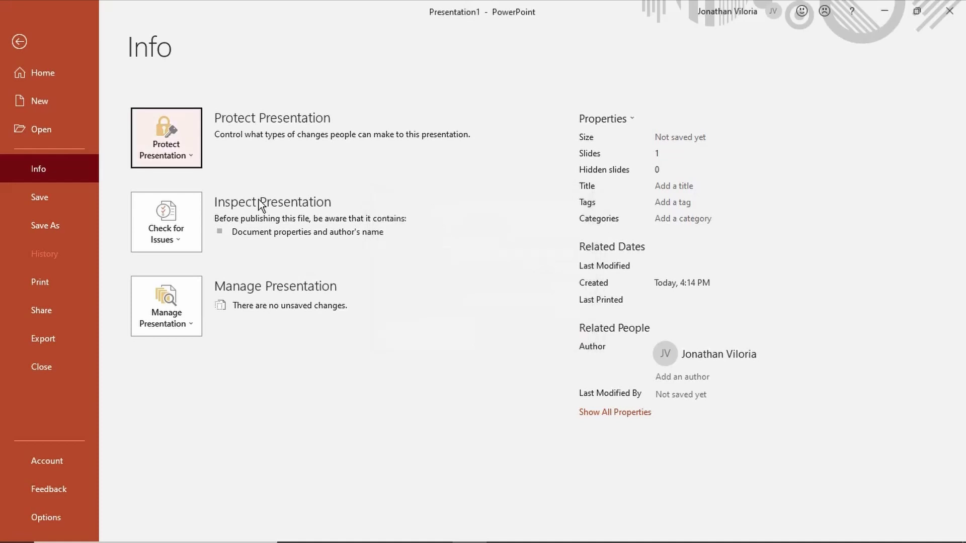
Encrypt the presentation again with a new password, confirming it in both prompts
{"action": "left_click", "coordinate": [160, 137]}
{"action": "left_click", "coordinate": [225, 222]}
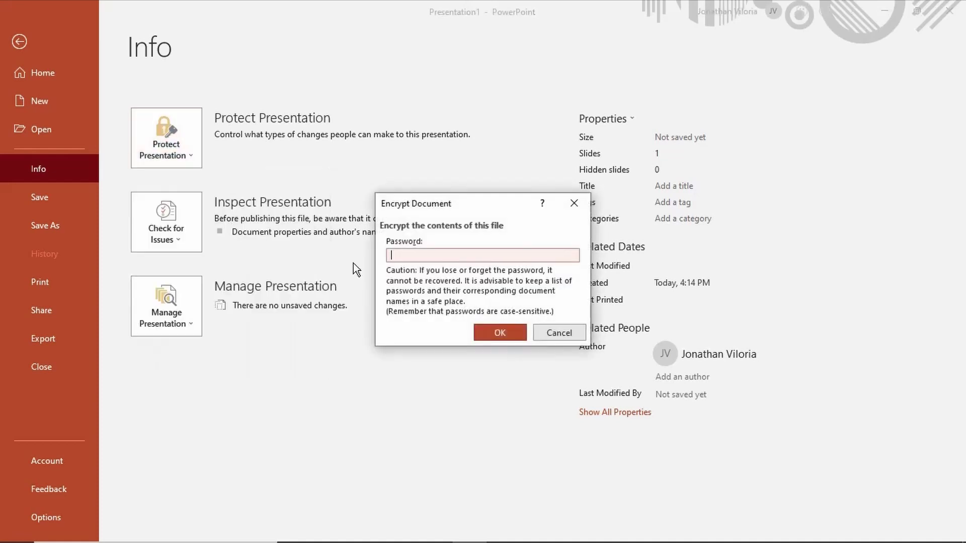
{"action": "type", "text": "12345678901"}
{"action": "left_click", "coordinate": [499, 333]}
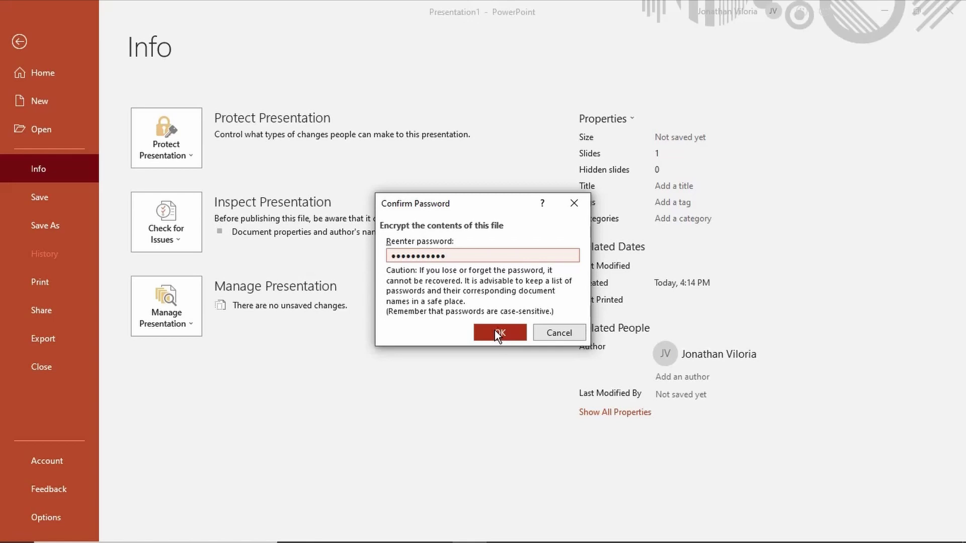
{"action": "left_click", "coordinate": [495, 332]}
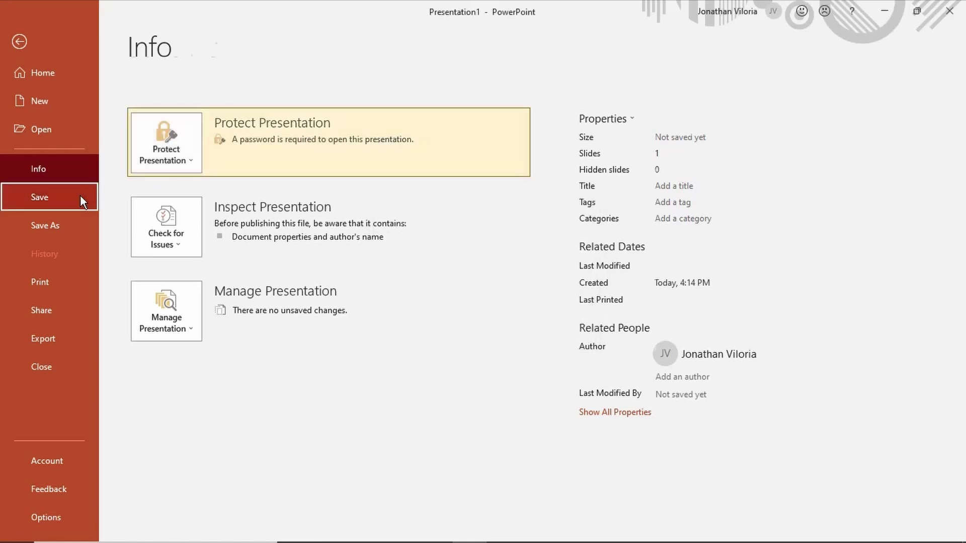
Save the presentation as 'My First Power Point Presentation' in Desktop > Secure with password
{"action": "left_click", "coordinate": [80, 196]}
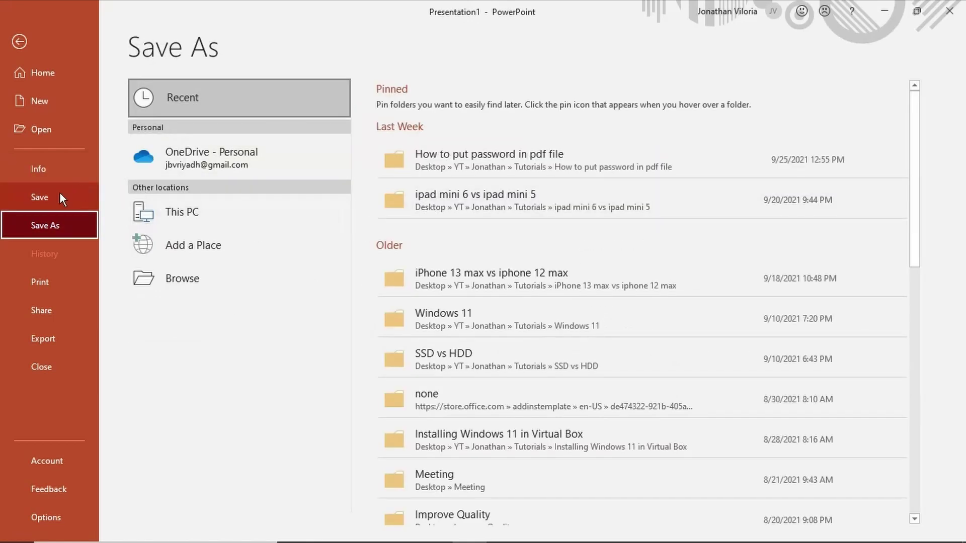
{"action": "left_click", "coordinate": [209, 275]}
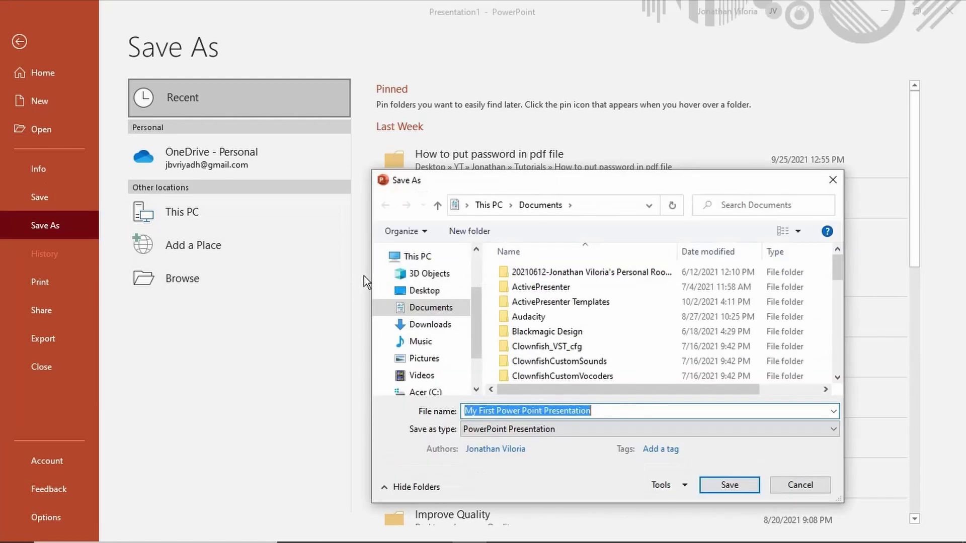
{"action": "left_click", "coordinate": [436, 292]}
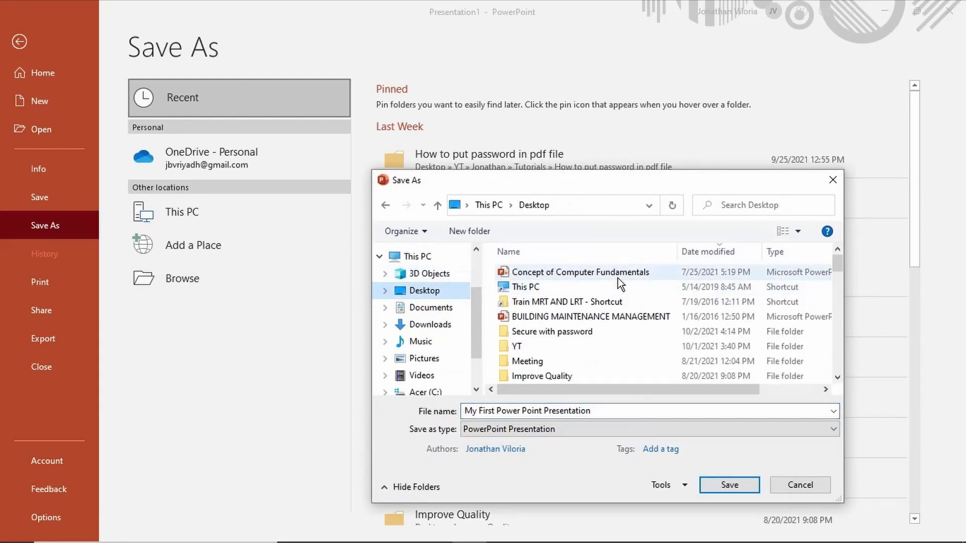
{"action": "double_click", "coordinate": [556, 331]}
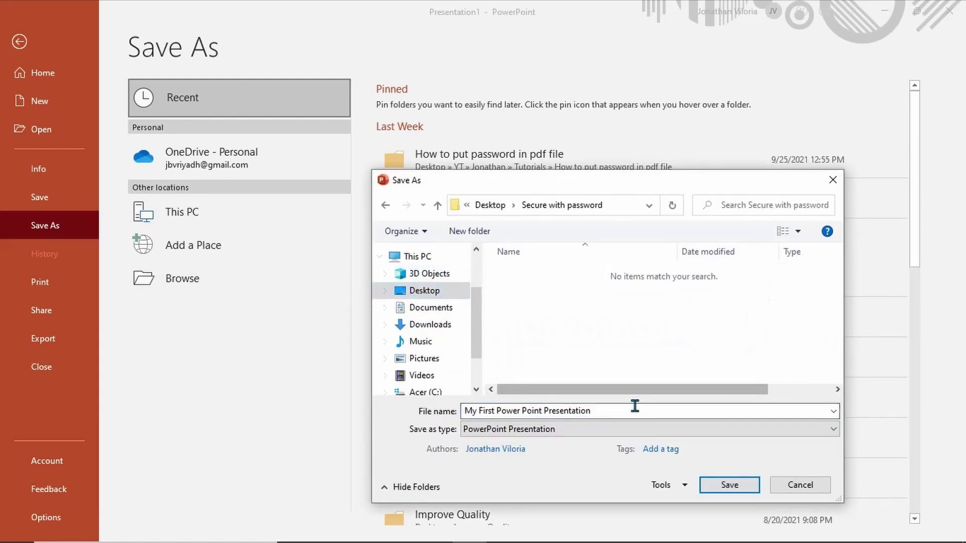
{"action": "left_click", "coordinate": [747, 485]}
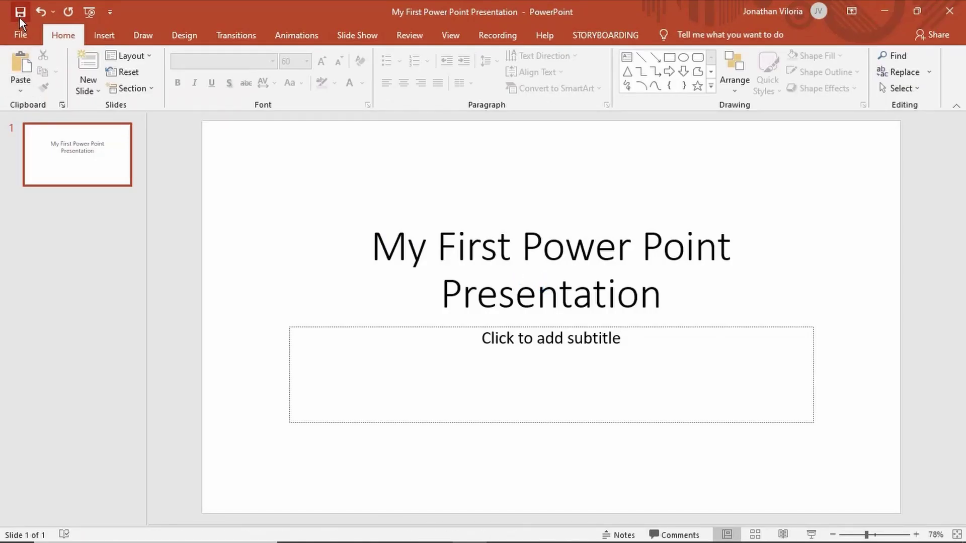
Close PowerPoint, reopen the presentation from Explorer with its password, then close it again
{"action": "left_click", "coordinate": [949, 10]}
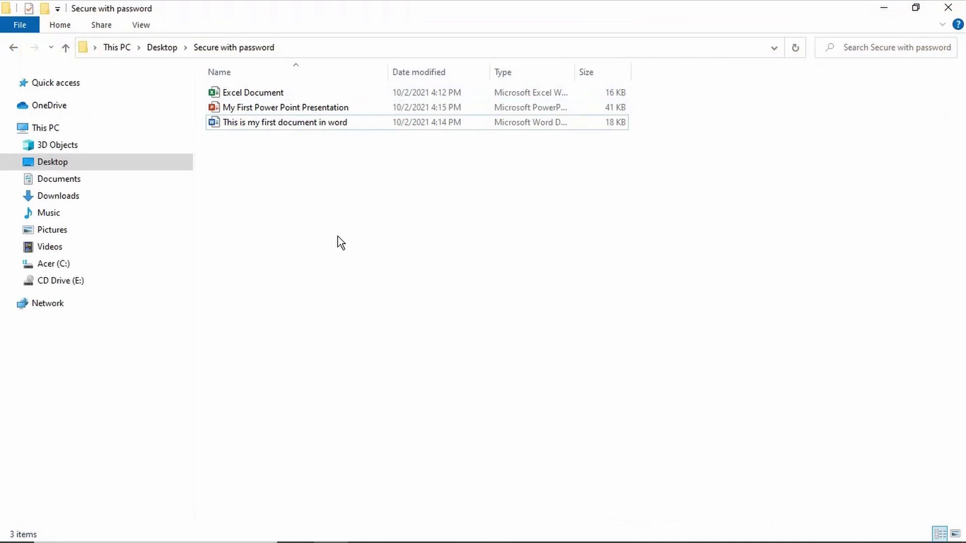
{"action": "double_click", "coordinate": [304, 108]}
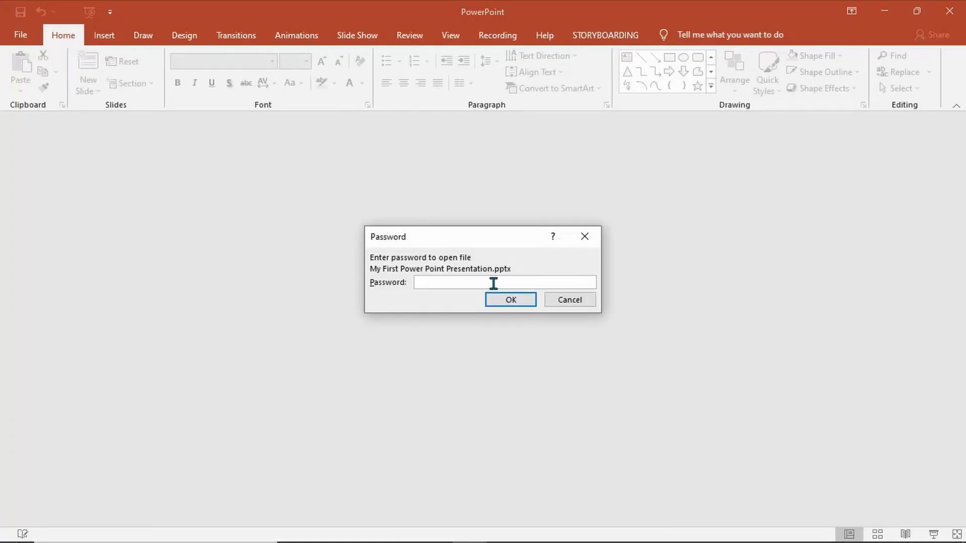
{"action": "key", "text": "Return"}
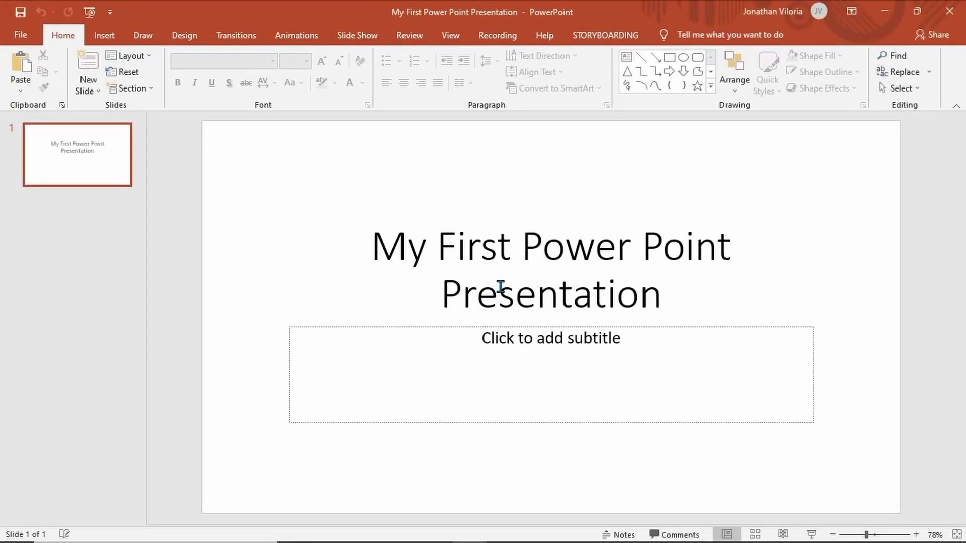
{"action": "left_click", "coordinate": [962, 6]}
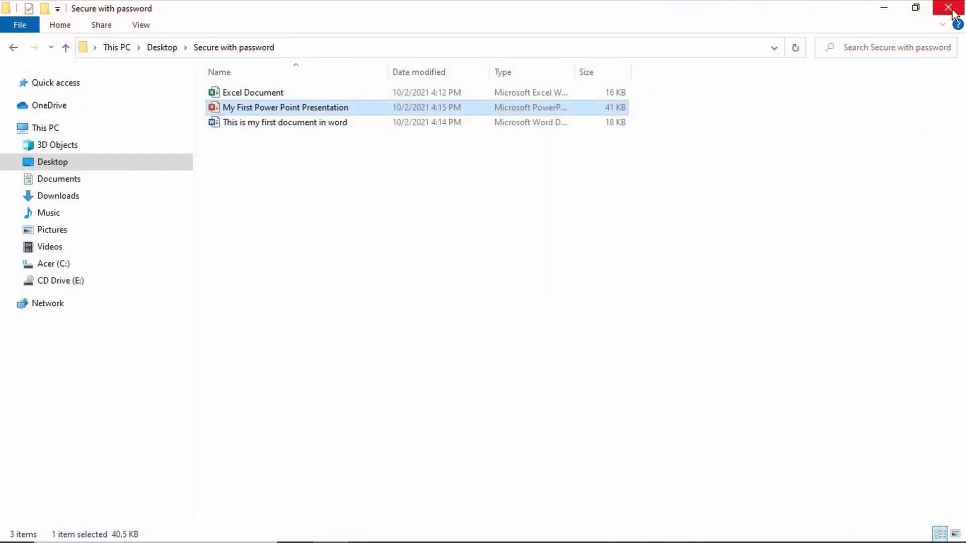
{"action": "left_click", "coordinate": [500, 297]}
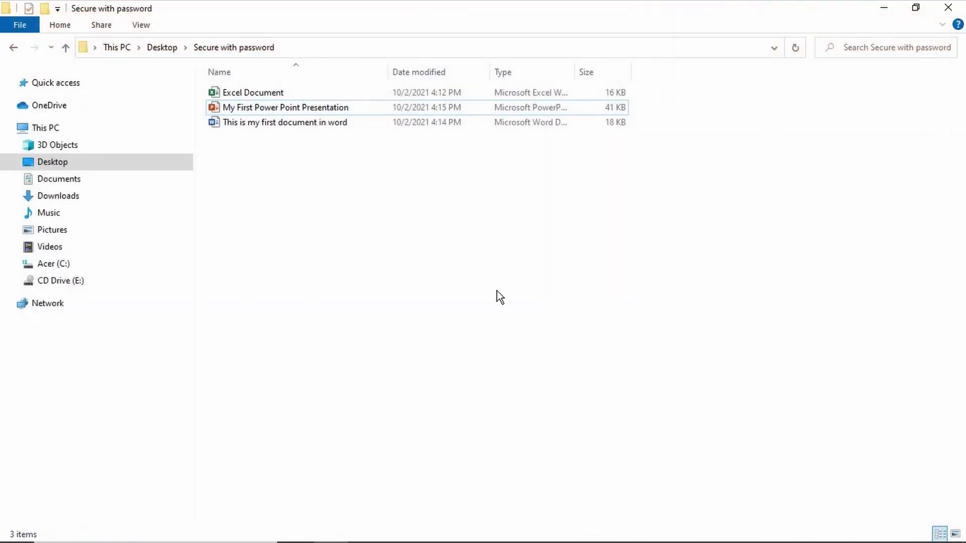